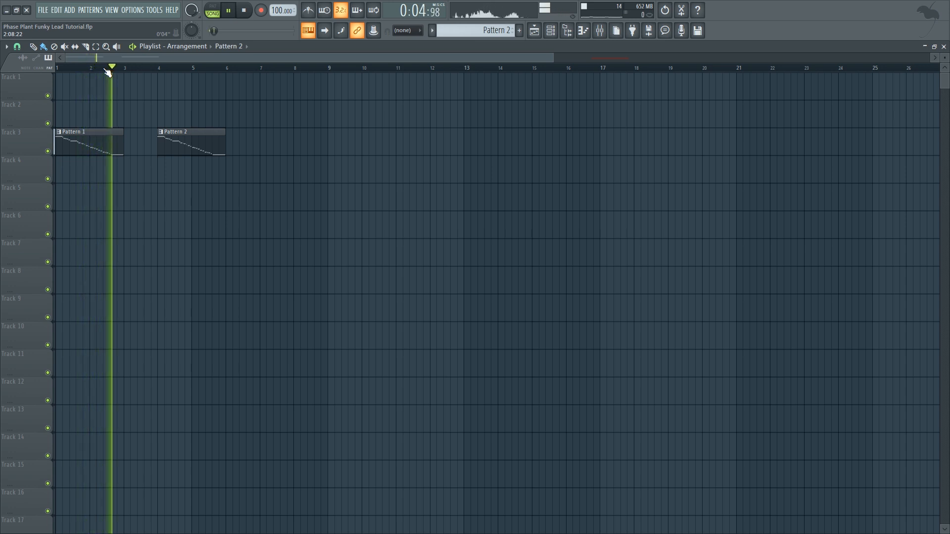
Stop the playback and play the arrangement from the start of the Pattern 2 clip at bar 4
key("space")
left_click(164, 71)
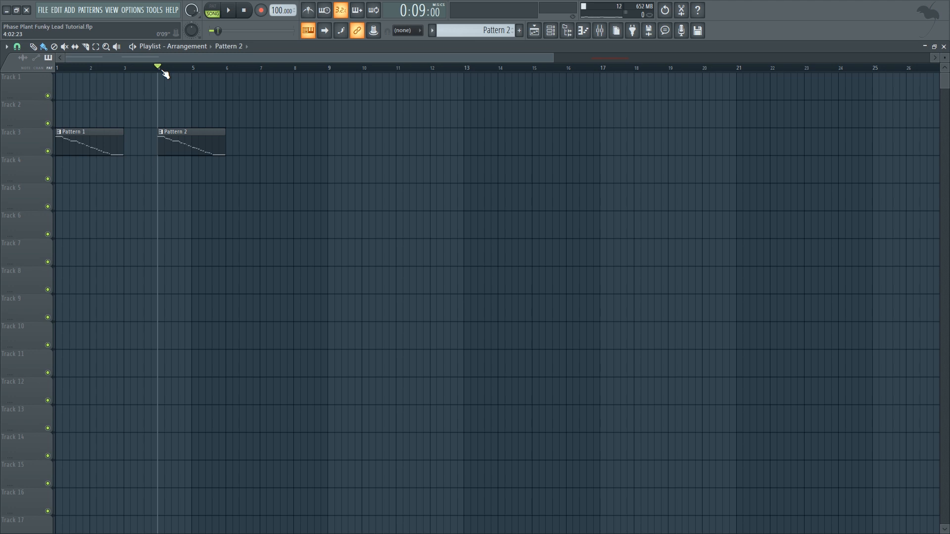
key("space")
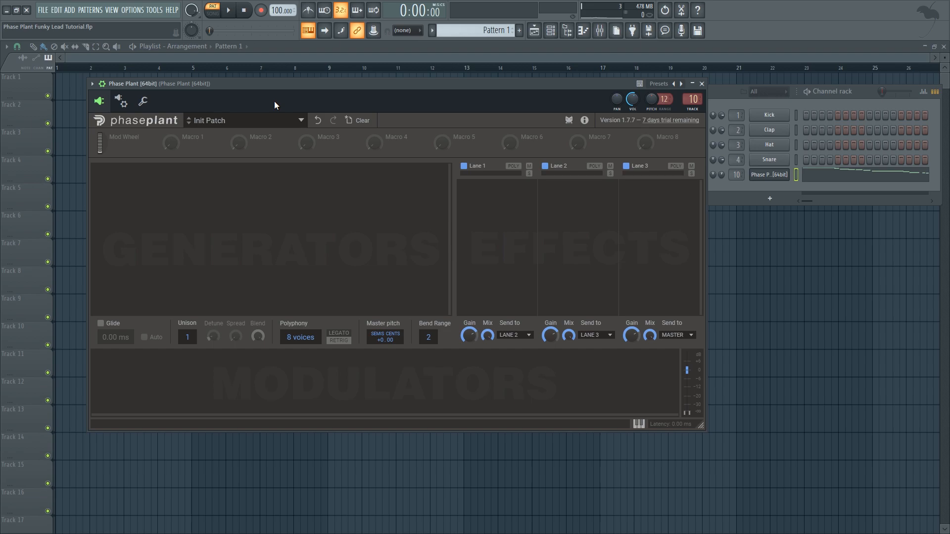
Add a Wavetable generator to the empty patch and load the Newspeak wavetable from the Vocals factory folder
left_click(273, 189)
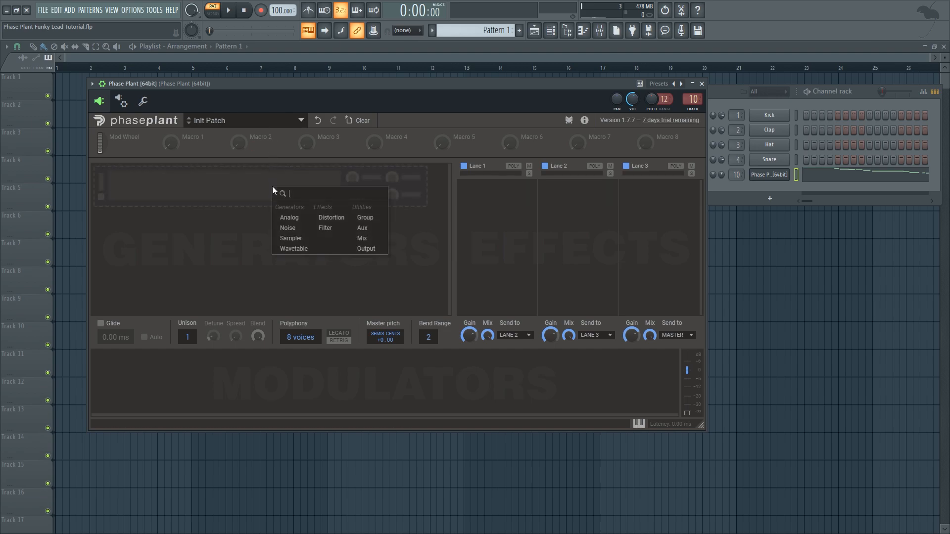
left_click(293, 249)
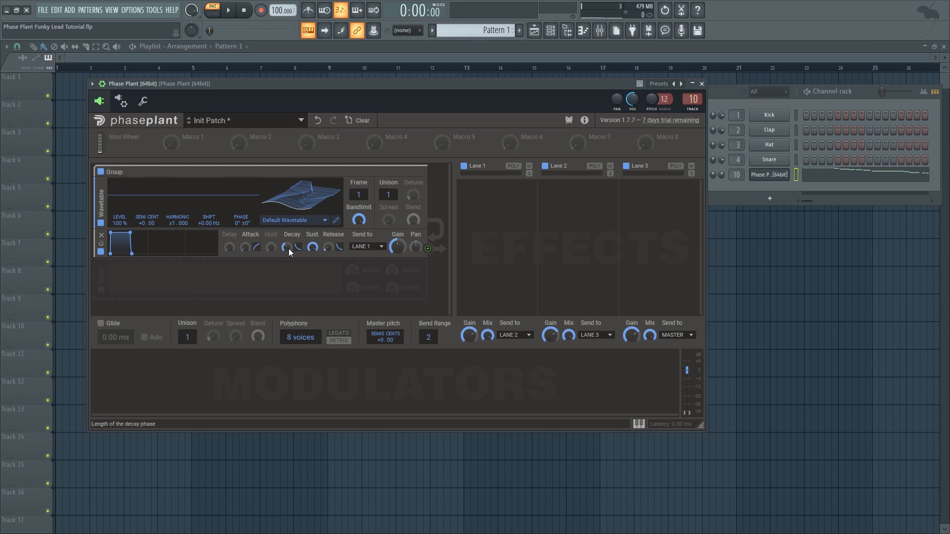
left_click(295, 221)
mouse_move(283, 386)
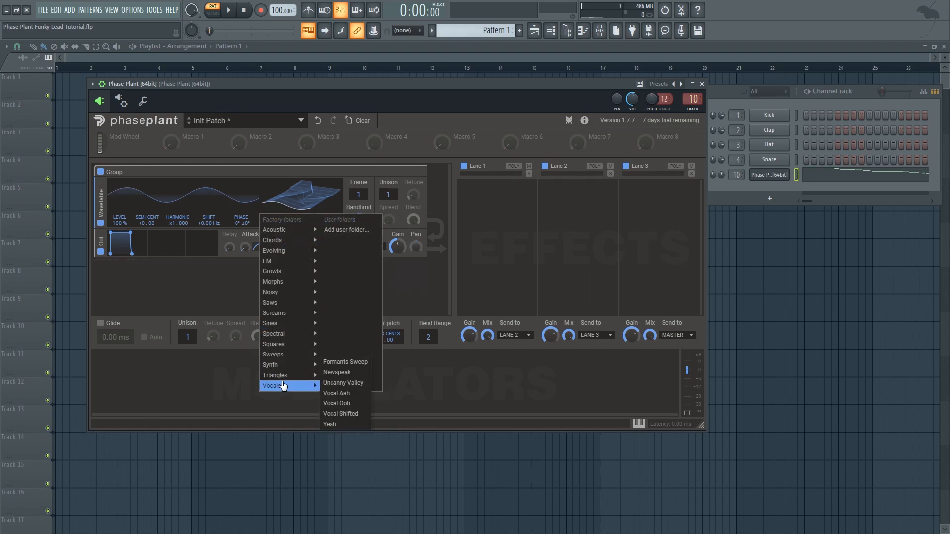
left_click(336, 372)
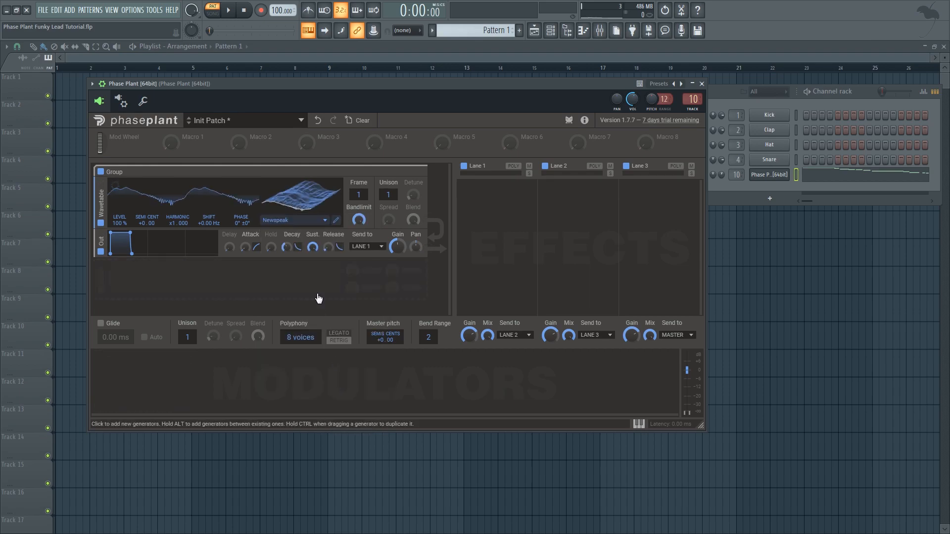
left_click(292, 220)
mouse_move(298, 387)
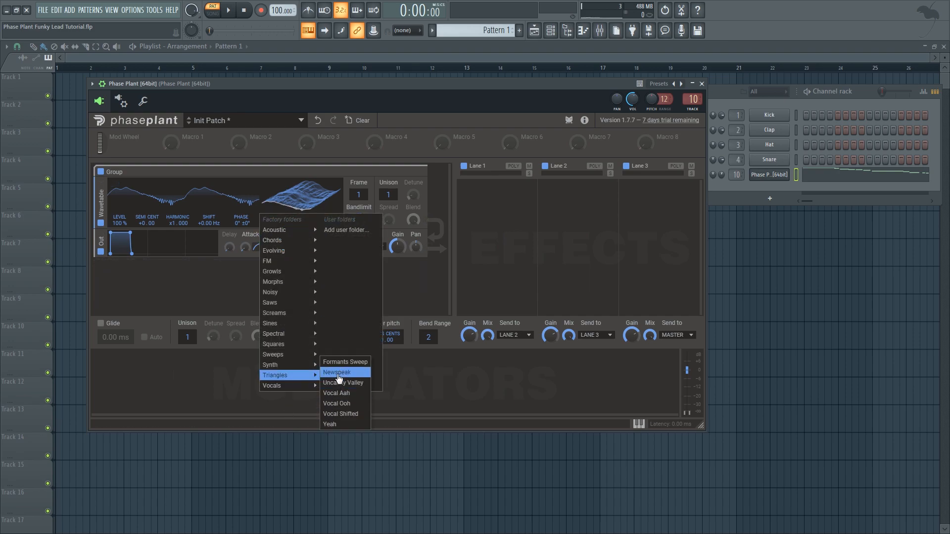
left_click(335, 374)
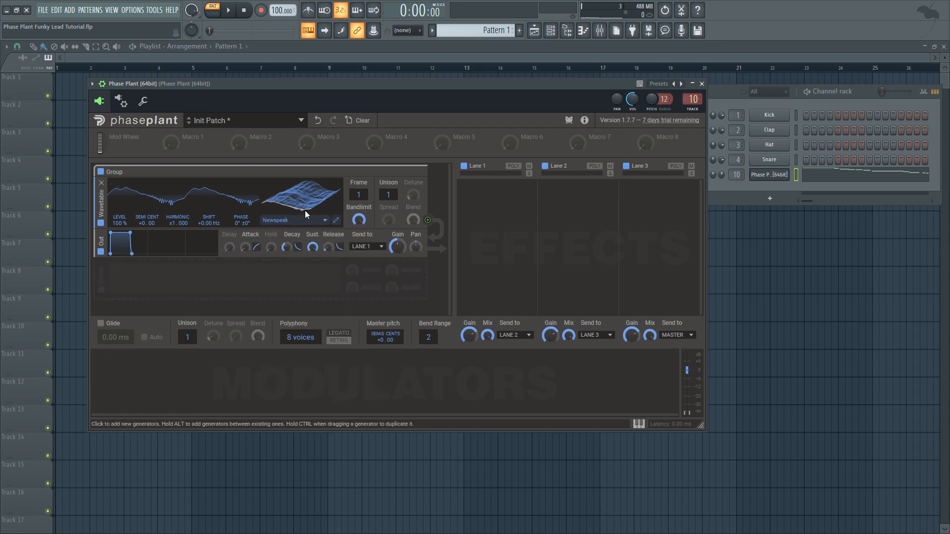
Play Pattern 1 to hear the unmodulated Newspeak wavetable, and stop the playback
mouse_move(359, 195)
left_mouse_down()
mouse_move(358, 94)
mouse_move(358, 195)
left_mouse_up()
left_click_drag(391, 86, 391, 81)
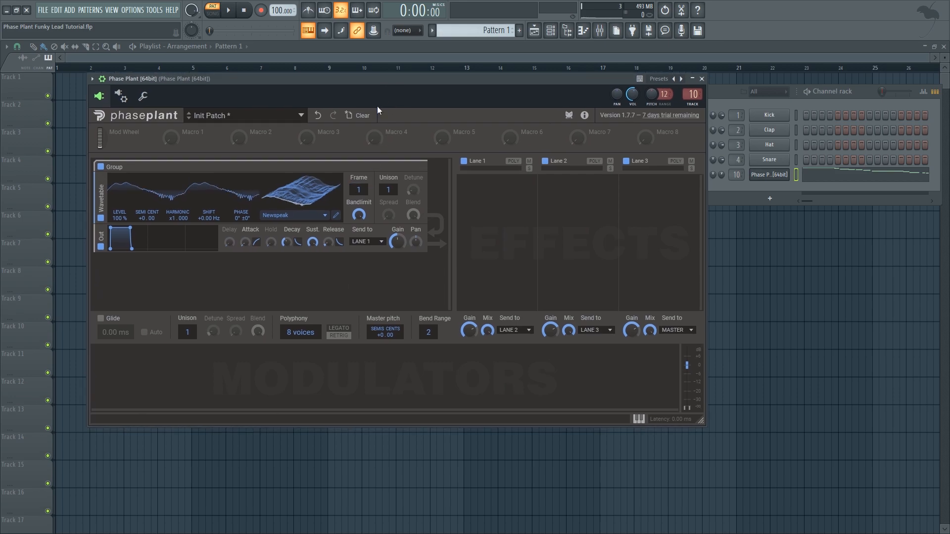
key("space")
mouse_move(358, 189)
left_mouse_down()
mouse_move(358, 92)
mouse_move(358, 190)
left_mouse_up()
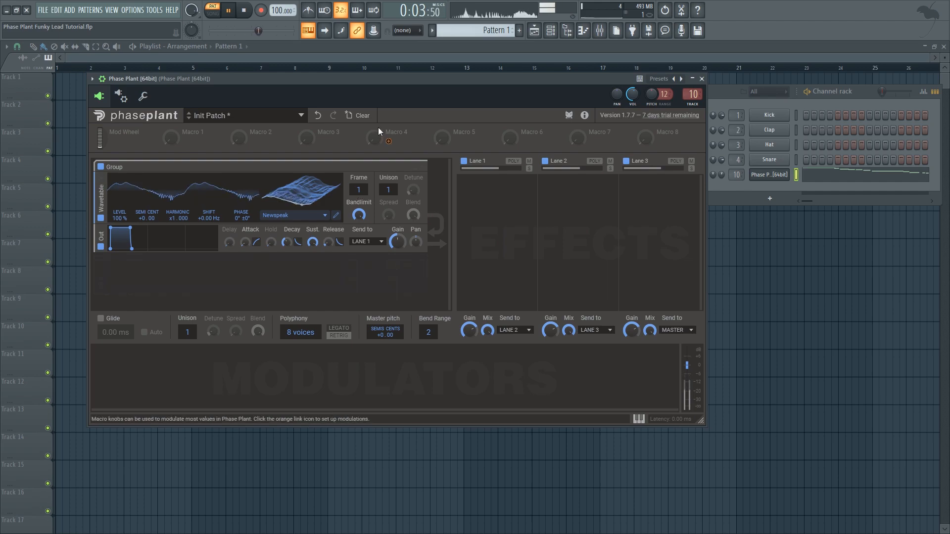
left_click_drag(396, 79, 402, 78)
key("space")
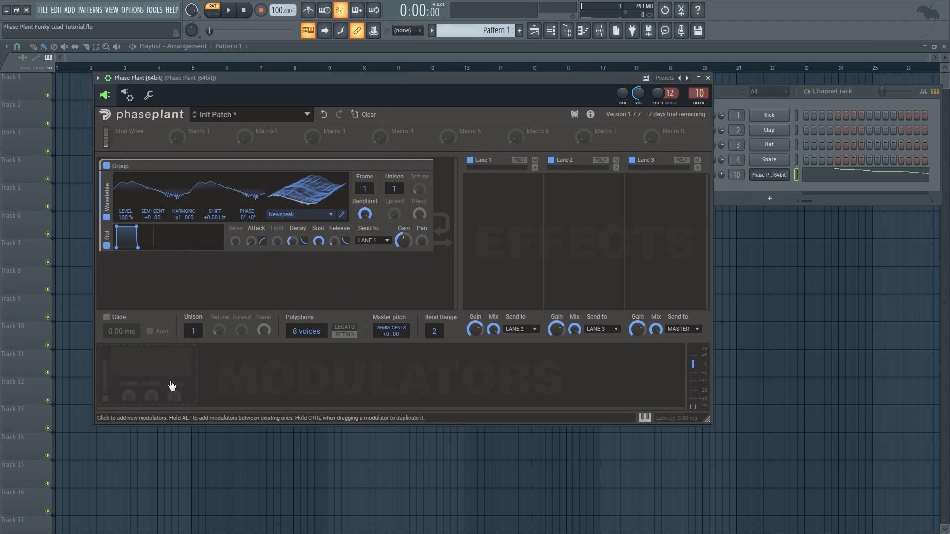
Add a Random modulator and assign it to the wavetable's Frame at 100 %
left_click(161, 360)
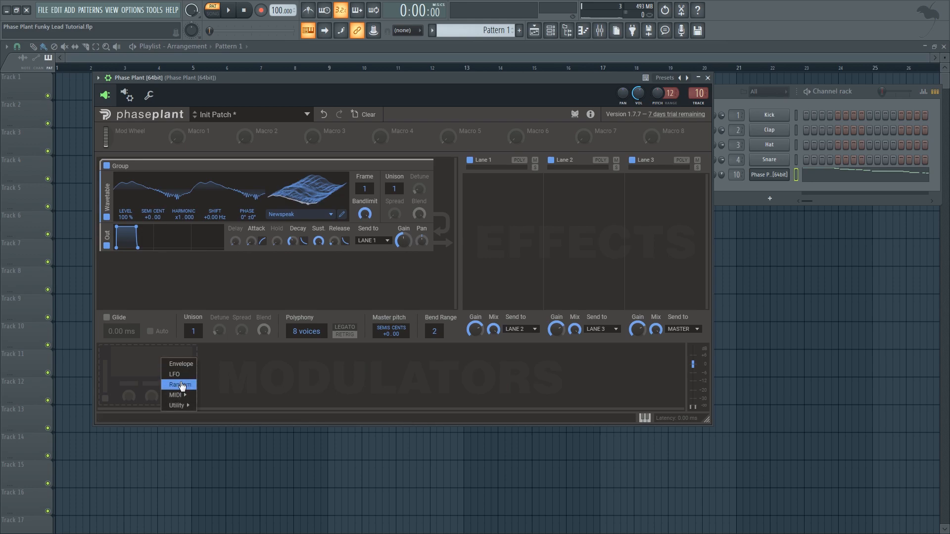
left_click(180, 384)
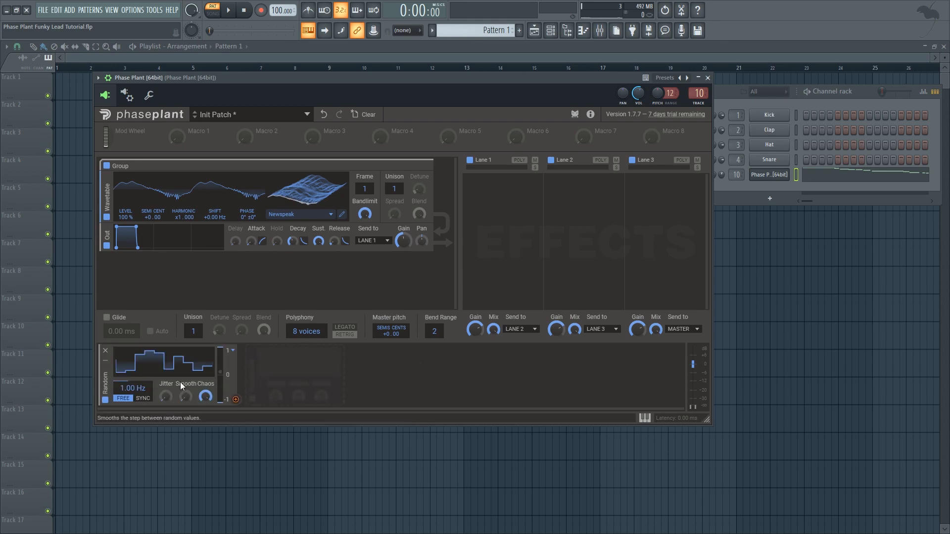
left_click(236, 400)
left_click_drag(236, 401, 365, 196)
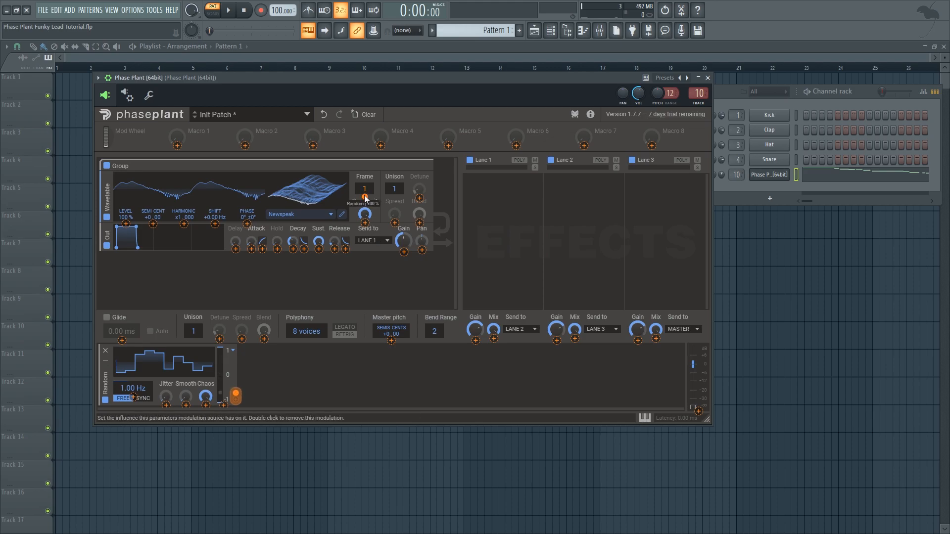
left_click(364, 189)
left_click_drag(369, 191, 368, 99)
double_click(369, 190)
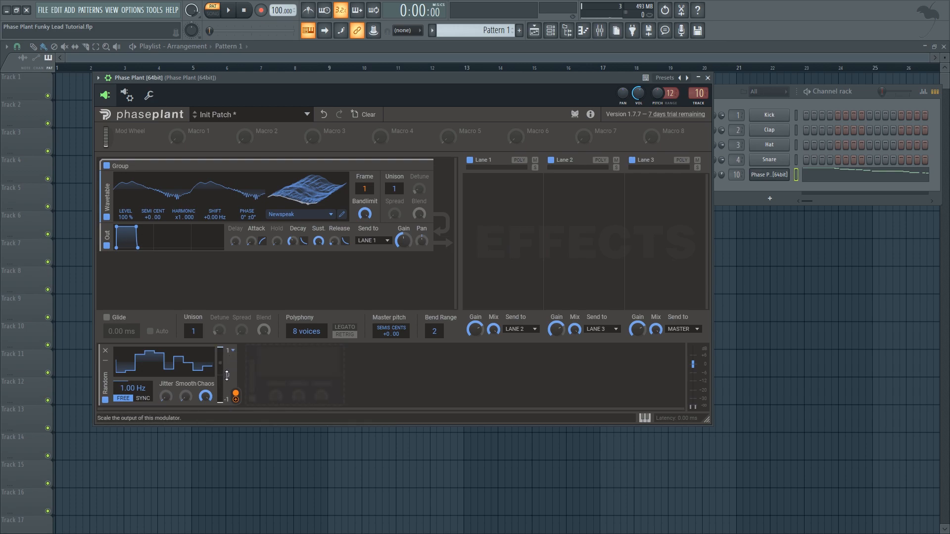
Set the Random modulator's output range to 0 to 1
left_click_drag(227, 377, 227, 396)
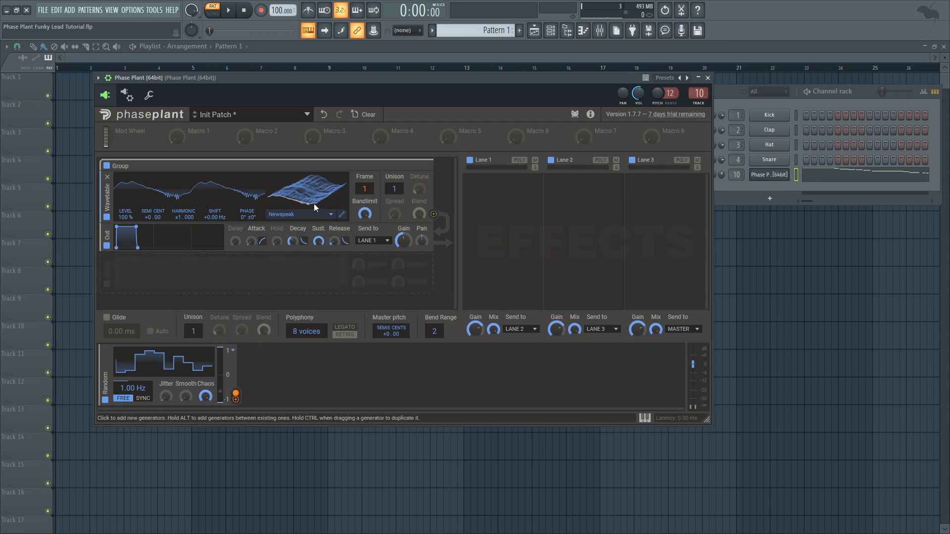
mouse_move(365, 189)
left_mouse_down()
mouse_move(365, 114)
mouse_move(365, 190)
left_mouse_up()
left_click(233, 350)
left_click(246, 355)
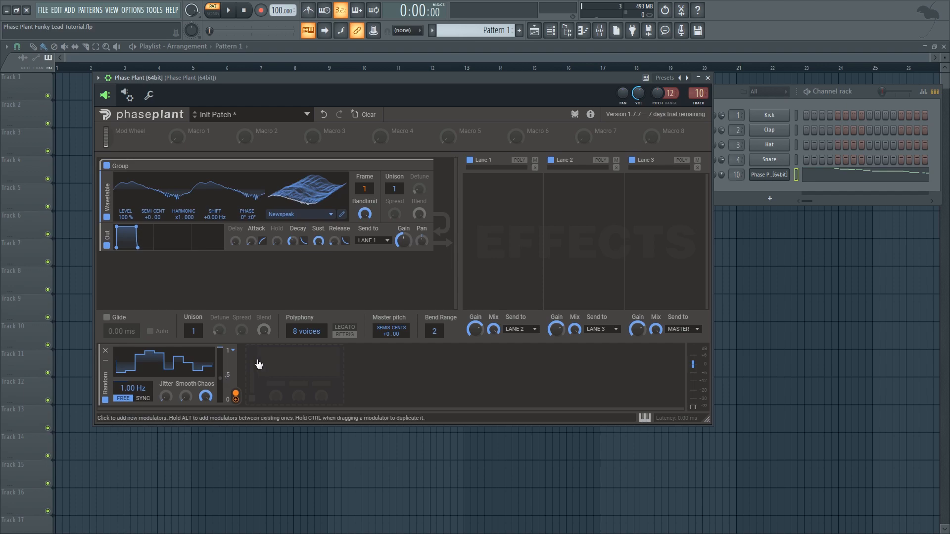
Play the pattern to hear the randomly modulated wavetable frame, and stop the playback
left_click_drag(344, 77, 363, 81)
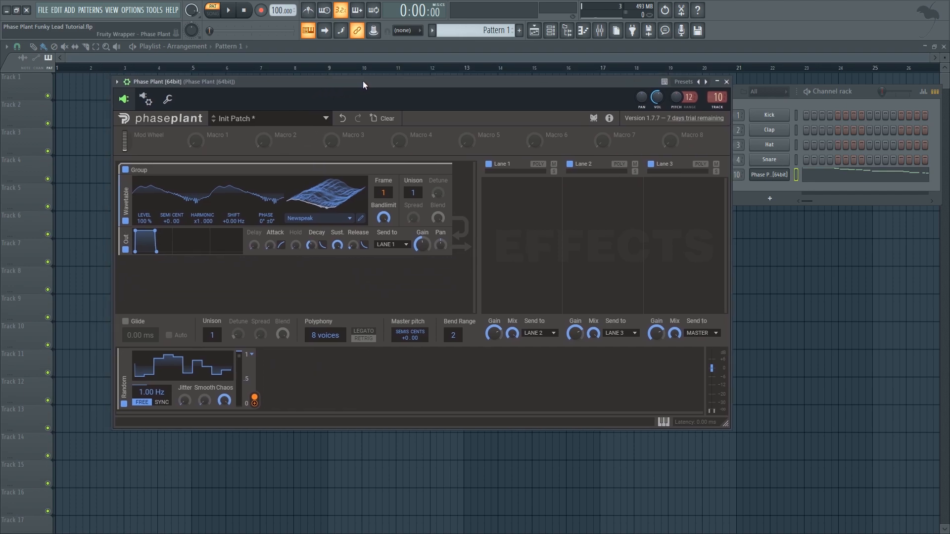
key("space")
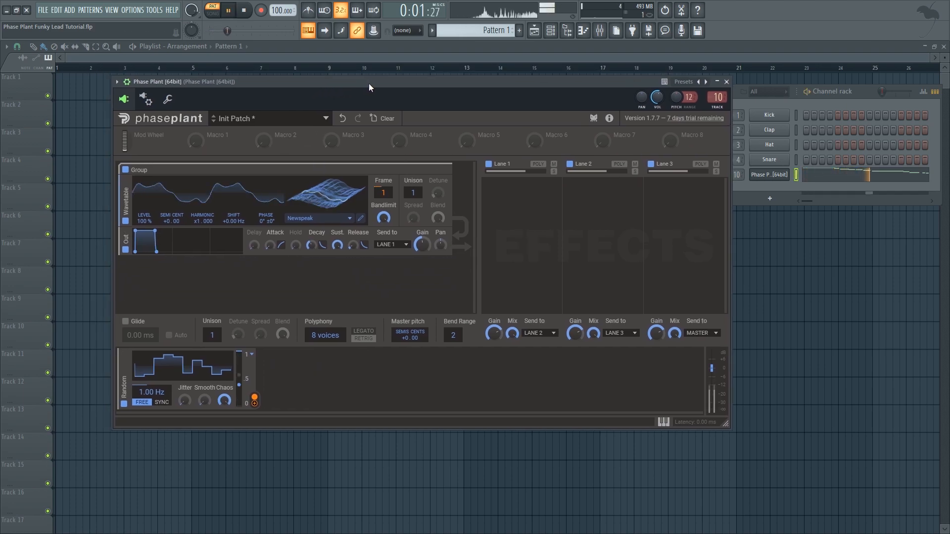
left_click_drag(377, 82, 391, 80)
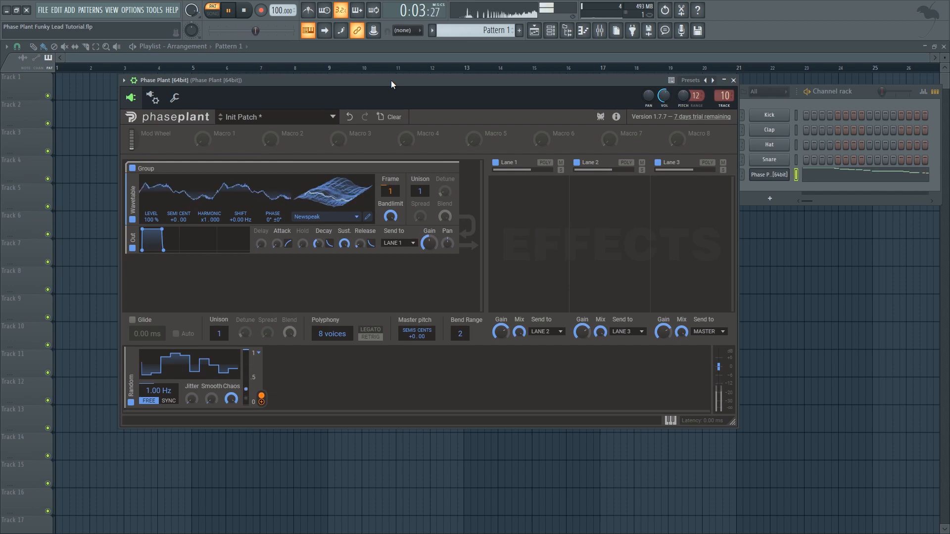
key("space")
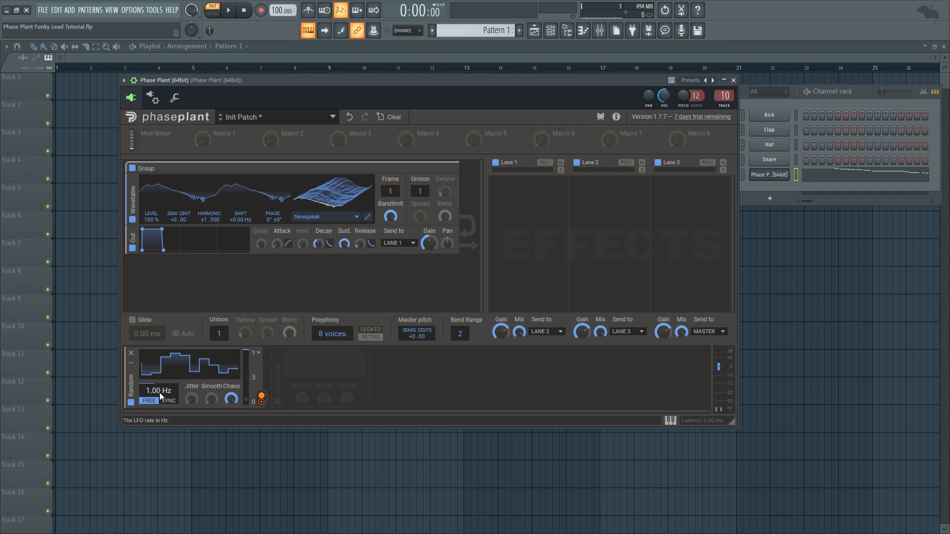
Try the Random modulator at a rate of 50.0 Hz and play the pattern briefly
left_click_drag(155, 390, 155, 336)
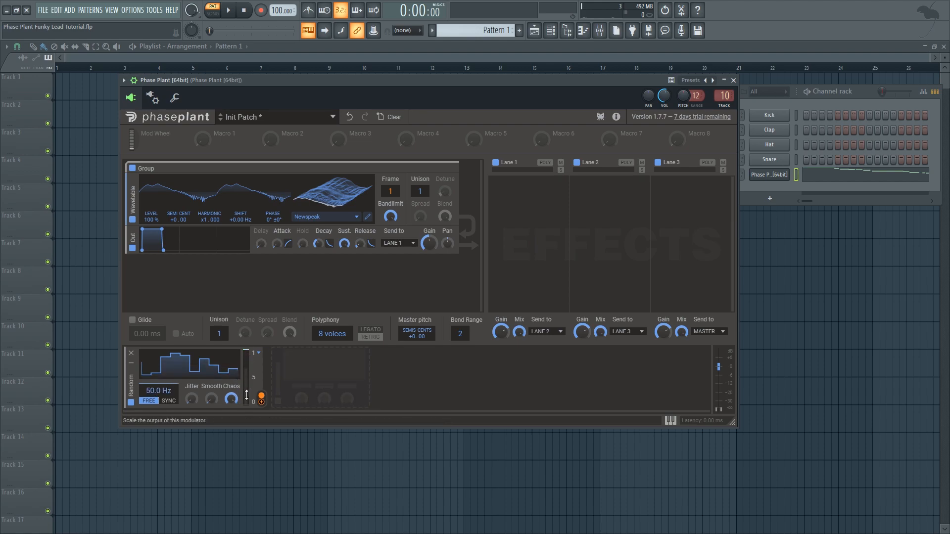
mouse_move(371, 83)
left_mouse_down()
mouse_move(358, 87)
mouse_move(376, 85)
left_mouse_up()
key("space")
key("space")
Lower the Random modulator's rate to 0.66 Hz and play the pattern briefly to check the sound
left_click_drag(147, 395, 147, 427)
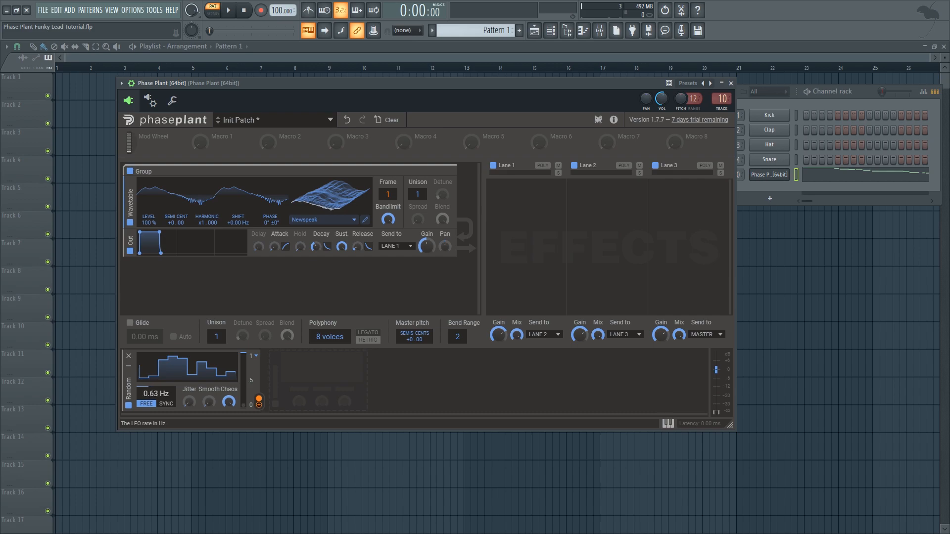
left_click_drag(362, 86, 372, 85)
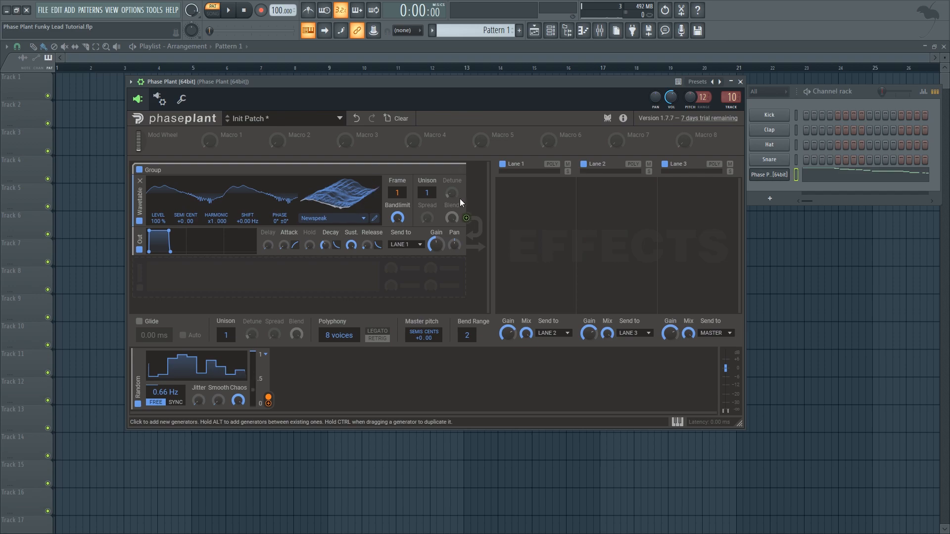
left_click_drag(420, 83, 423, 82)
key("space")
key("space")
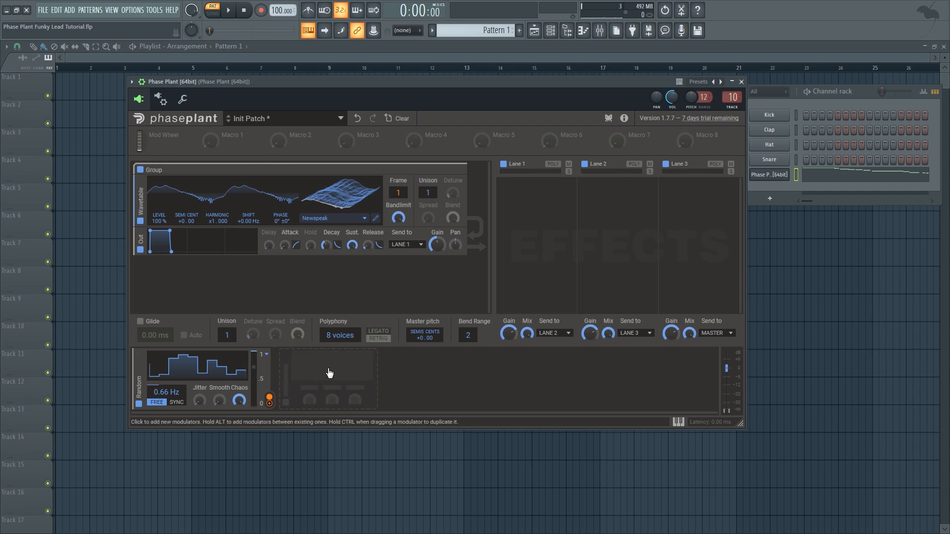
Add a Formant Filter to Lane 1 and turn off its Lows and Highs options
left_click(542, 199)
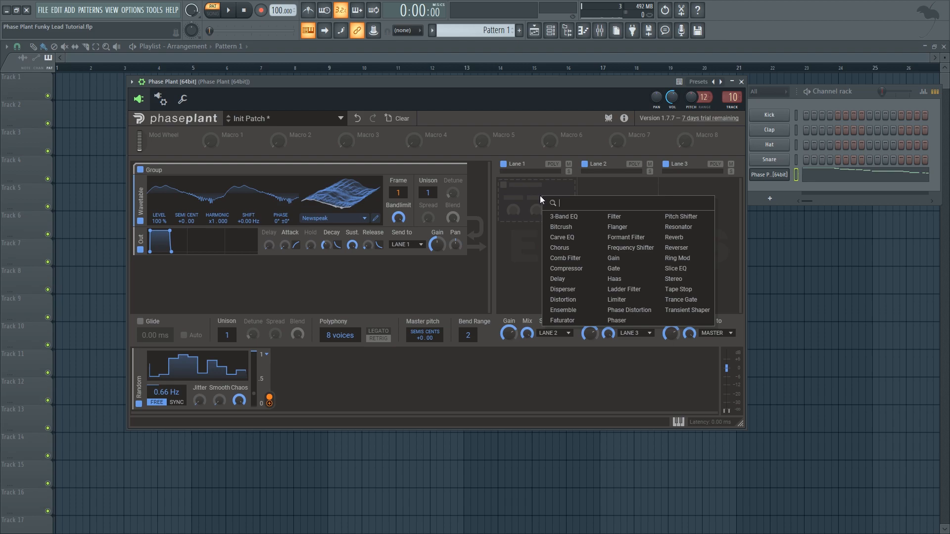
left_click(626, 237)
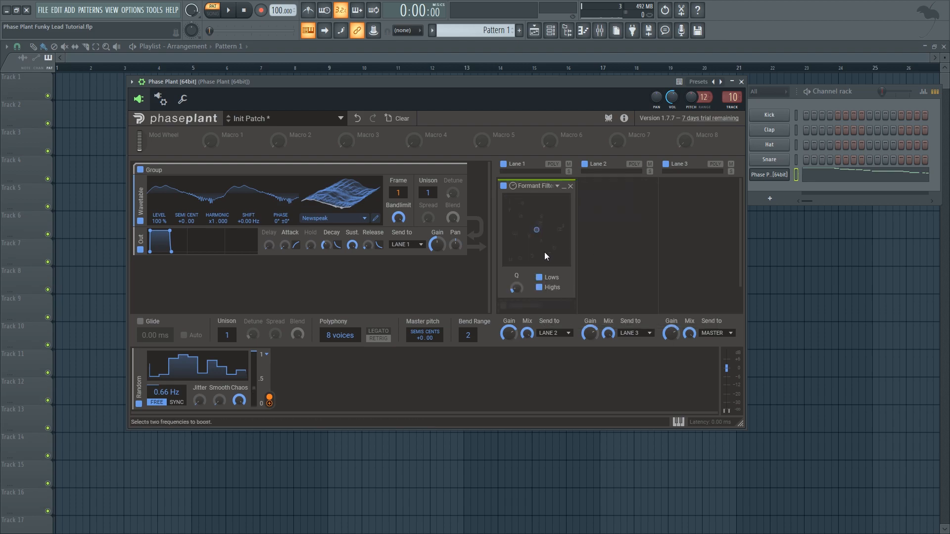
left_click(551, 278)
left_click(551, 292)
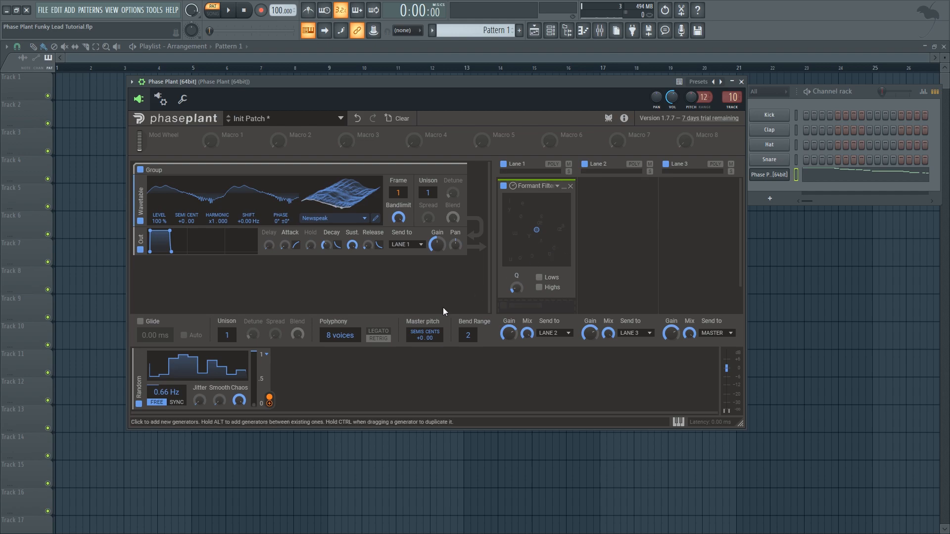
Add a second Random modulator and assign it to both axes of the Formant Filter's frequency pad
left_click(322, 371)
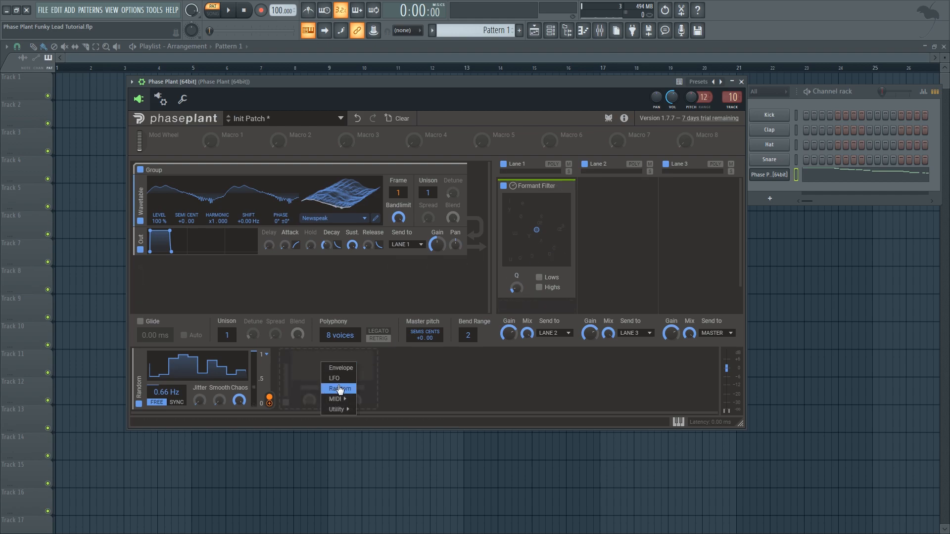
left_click(339, 389)
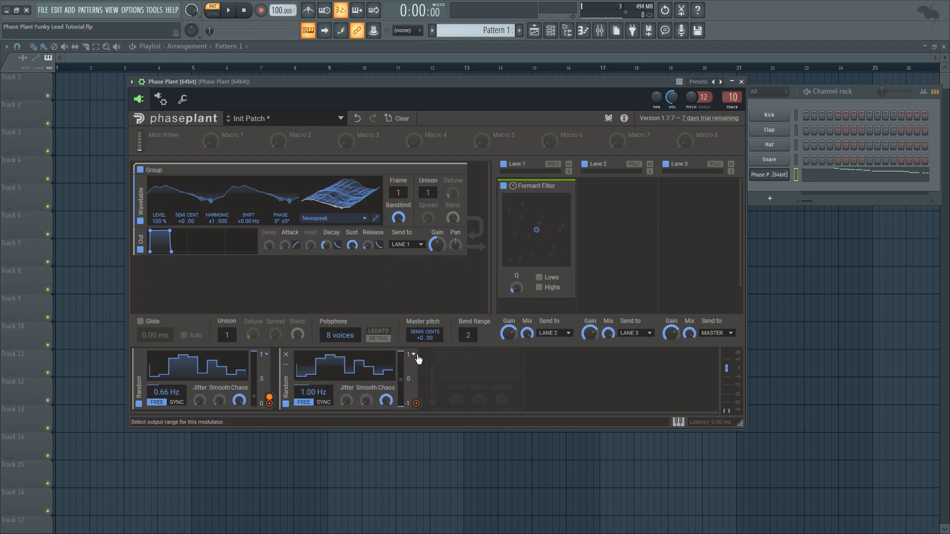
left_click_drag(416, 403, 506, 229)
left_click_drag(416, 398, 533, 297)
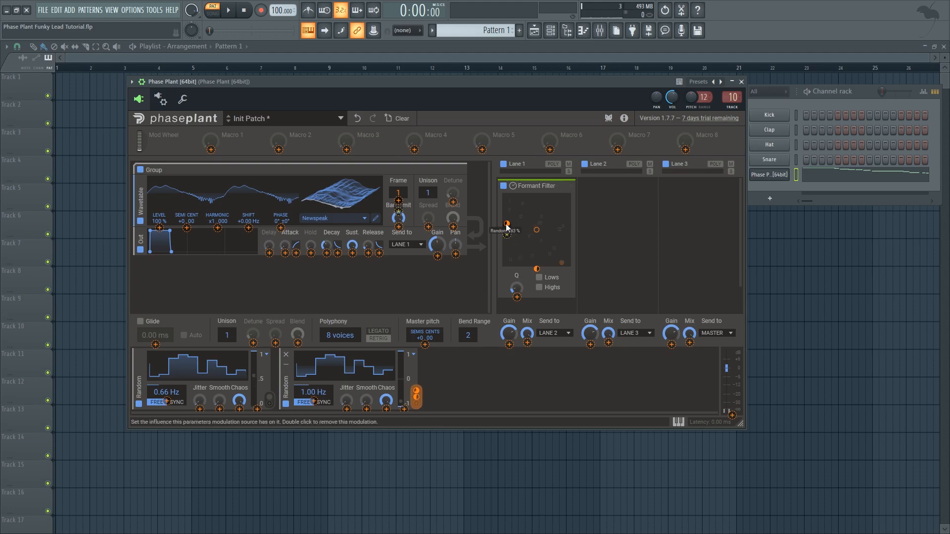
left_click_drag(473, 83, 435, 81)
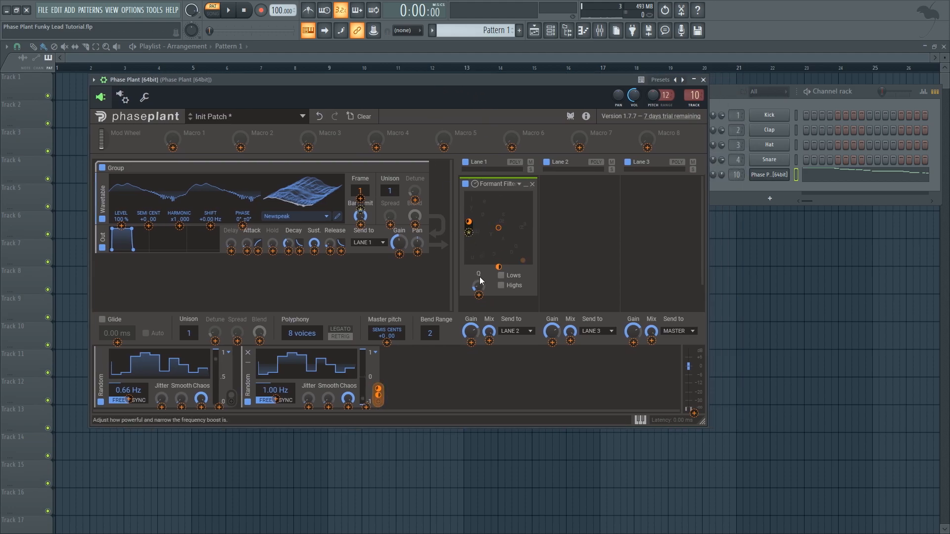
Raise the Formant Filter's Q while playing the pattern to hear the stronger formant effect
left_click_drag(478, 286, 478, 286)
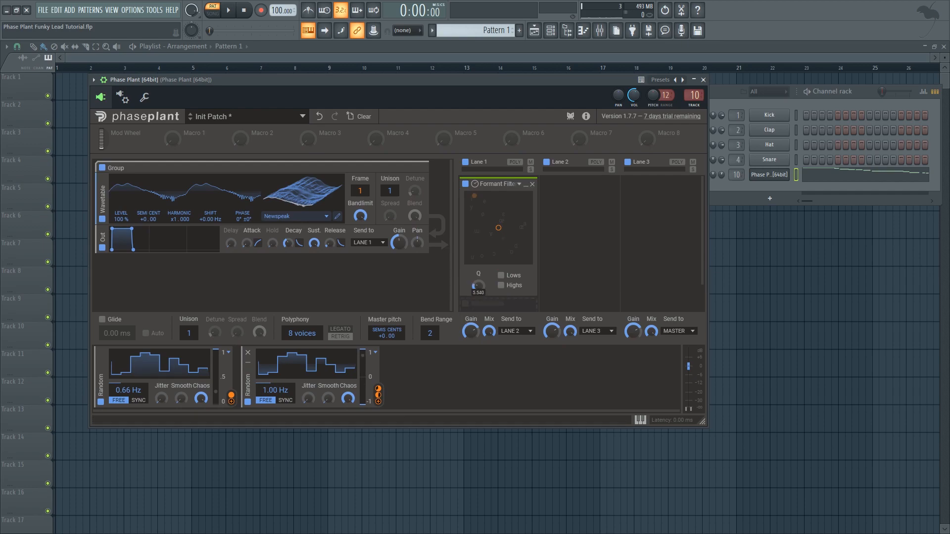
left_click_drag(478, 286, 483, 283)
left_click_drag(457, 77, 465, 79)
key("space")
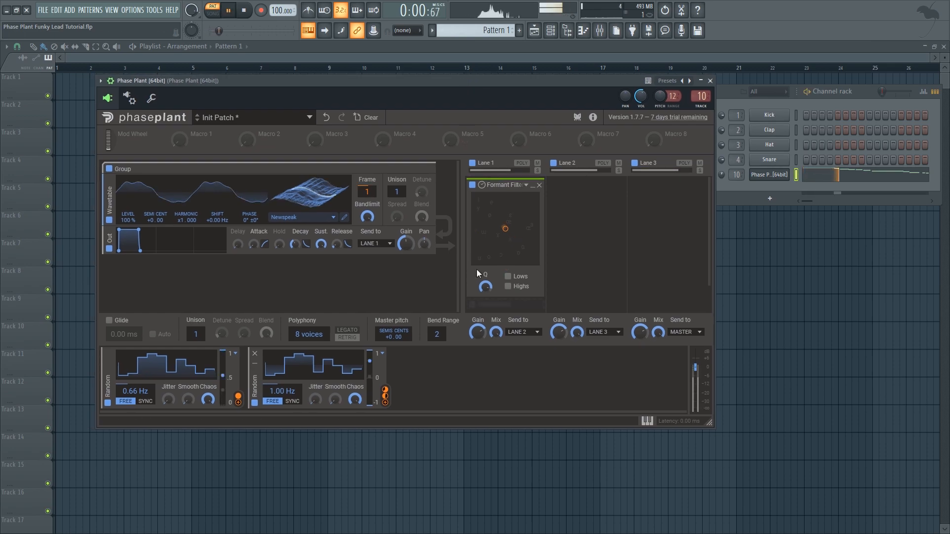
left_click_drag(483, 286, 483, 218)
left_click_drag(474, 85, 454, 88)
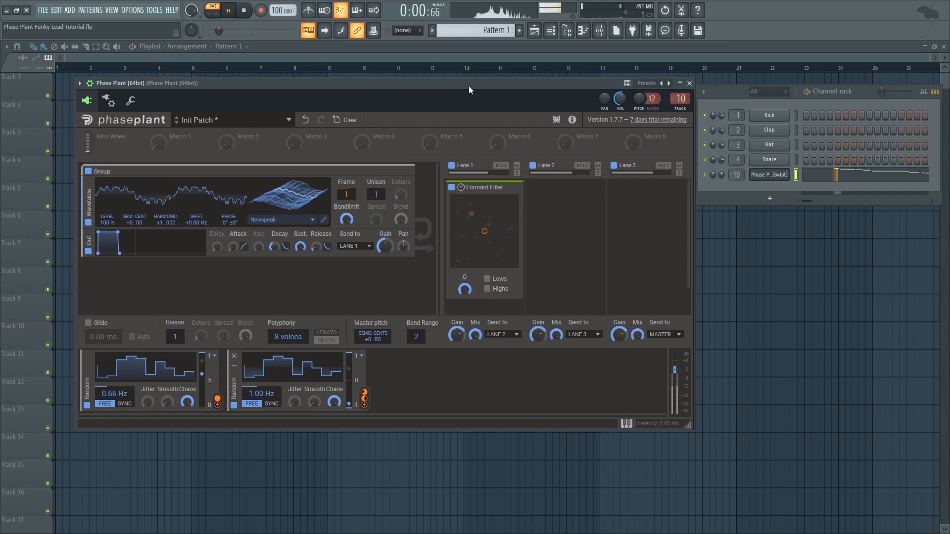
Stop playback and lower the second Random modulator's rate to 0.69 Hz
key("space")
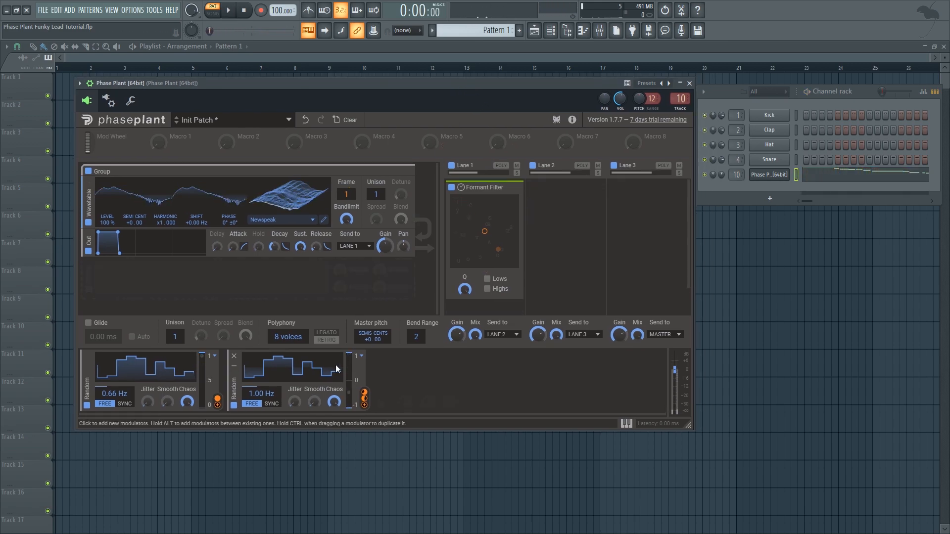
left_click_drag(278, 393, 278, 395)
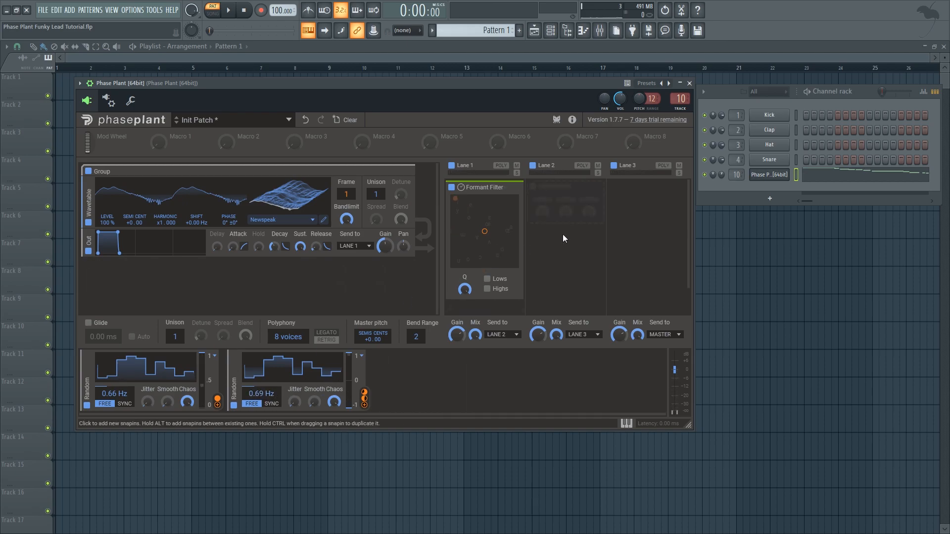
Add a 3-Band EQ to Lane 2 and boost its Low and High bands
left_click(538, 197)
left_click(541, 218)
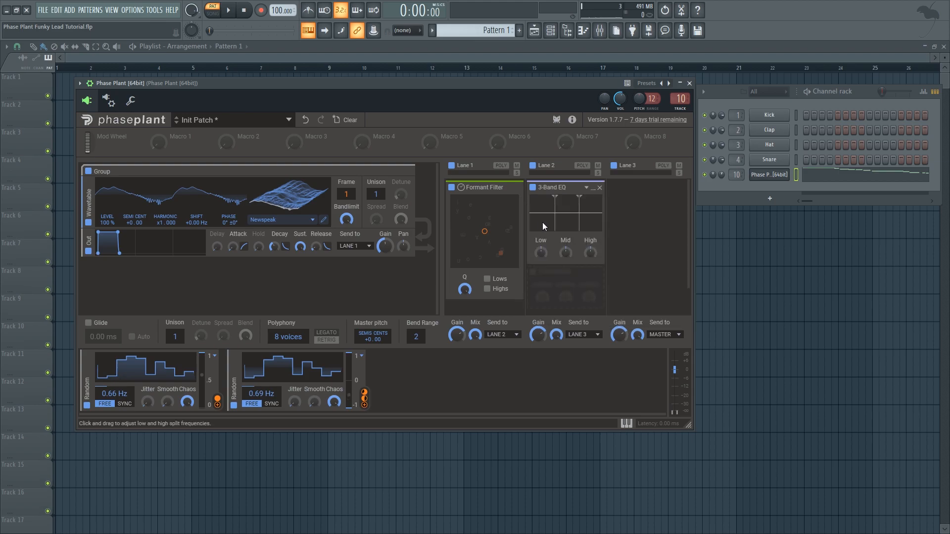
left_click_drag(543, 250, 543, 242)
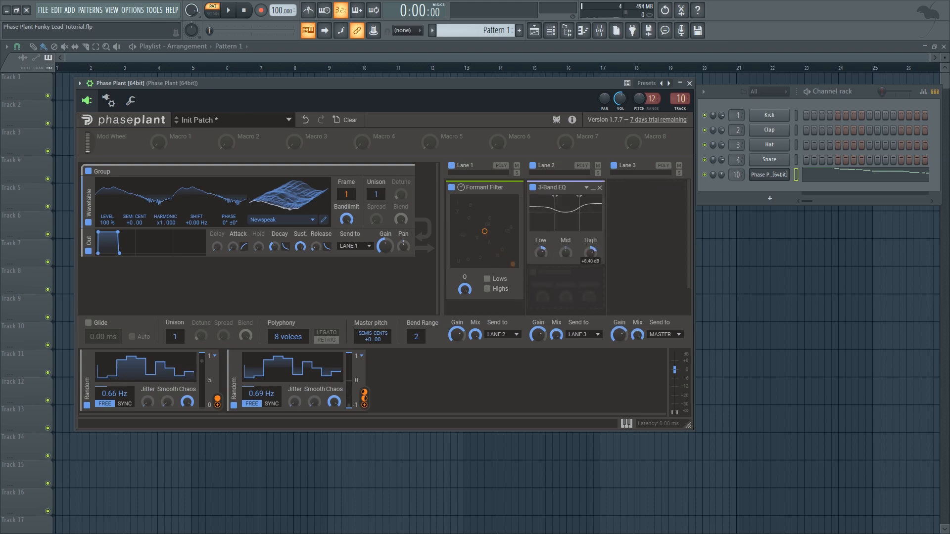
Add a Compressor below the 3-Band EQ in Lane 2 and play the pattern briefly to check the sound
left_click(566, 283)
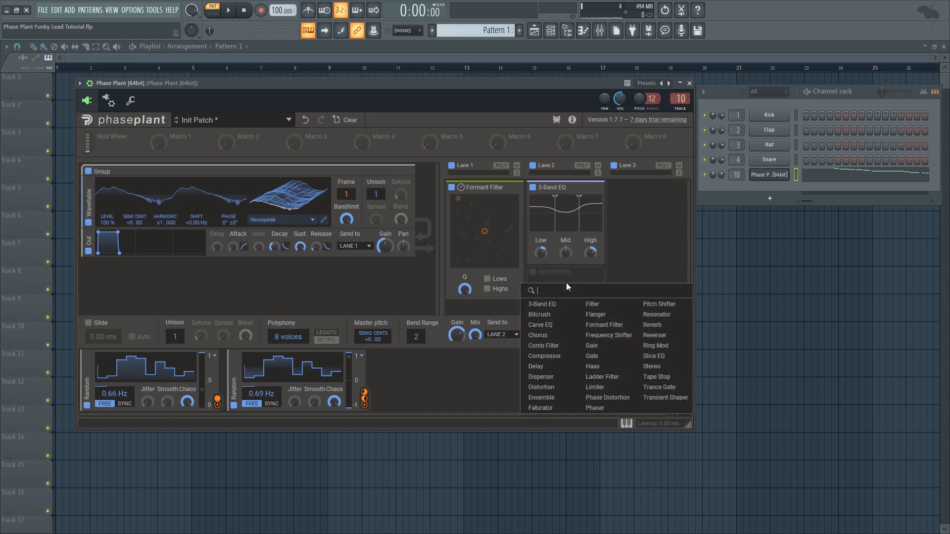
left_click(551, 356)
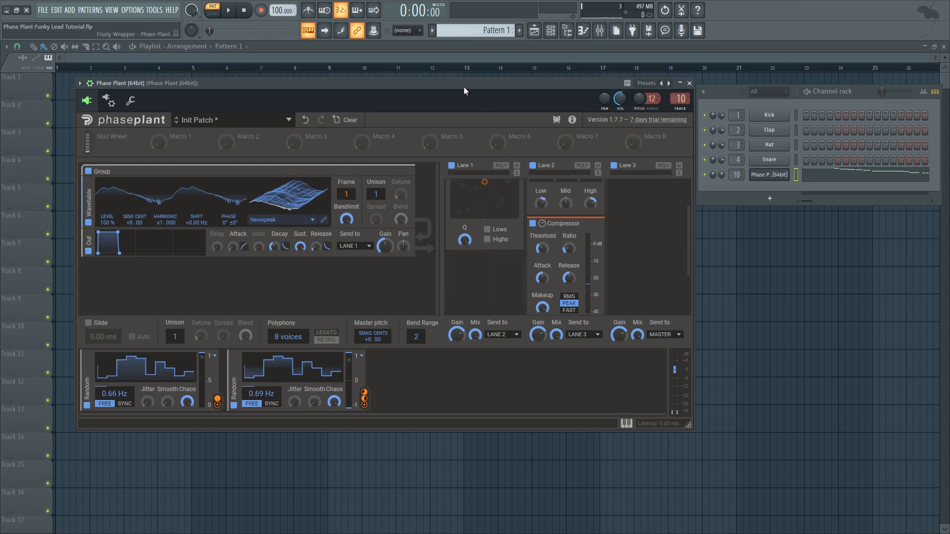
left_click_drag(460, 86, 455, 87)
left_click_drag(395, 82, 405, 85)
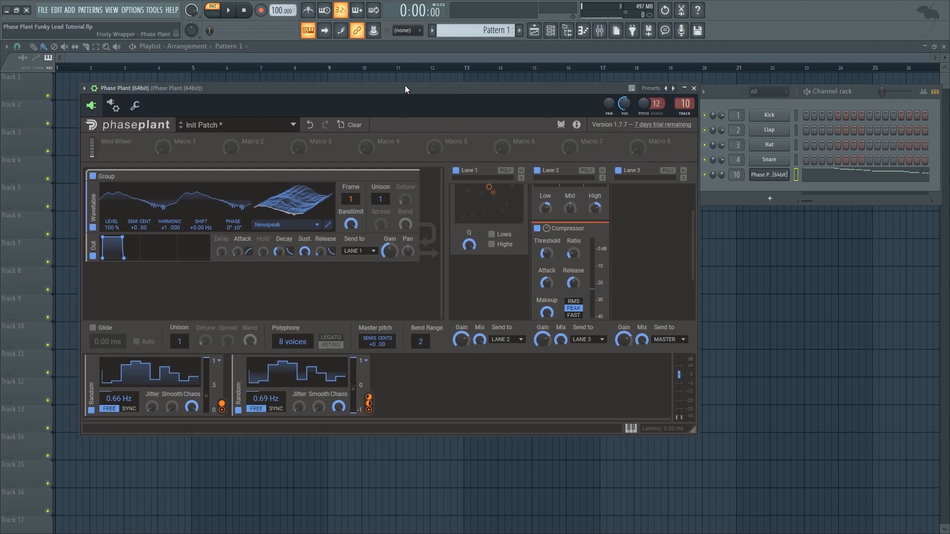
key("space")
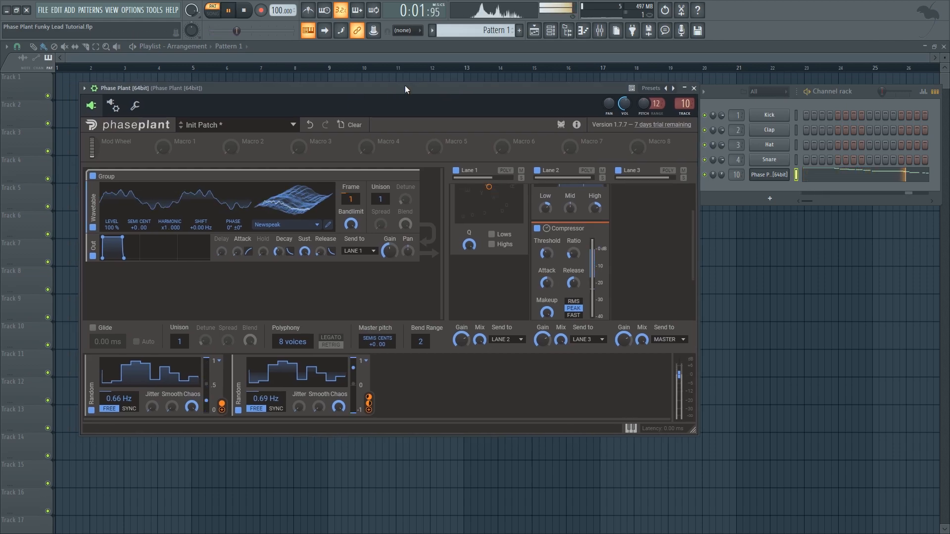
left_click_drag(408, 85, 417, 87)
key("space")
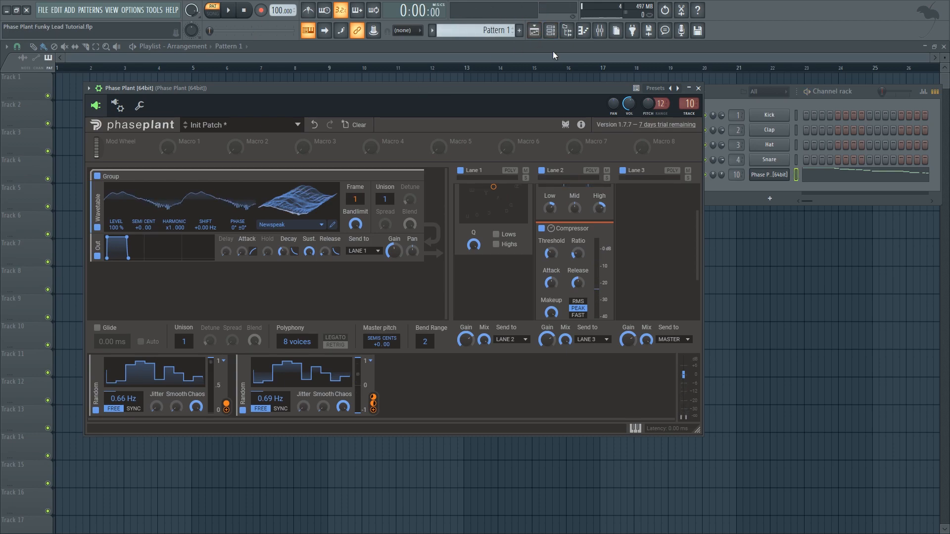
Add a Limiter to Lane 3 and play the pattern briefly to hear the result
left_click_drag(699, 240, 700, 211)
left_click(636, 198)
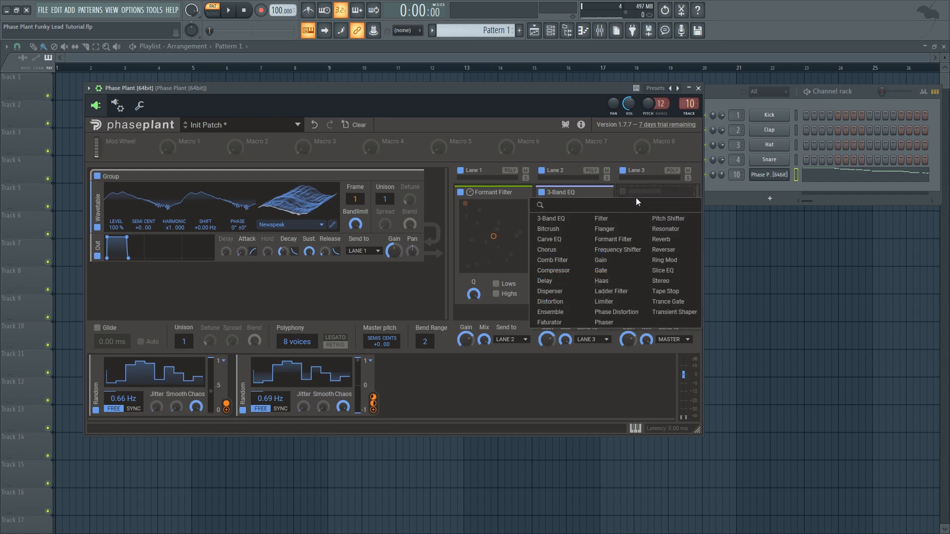
left_click(636, 302)
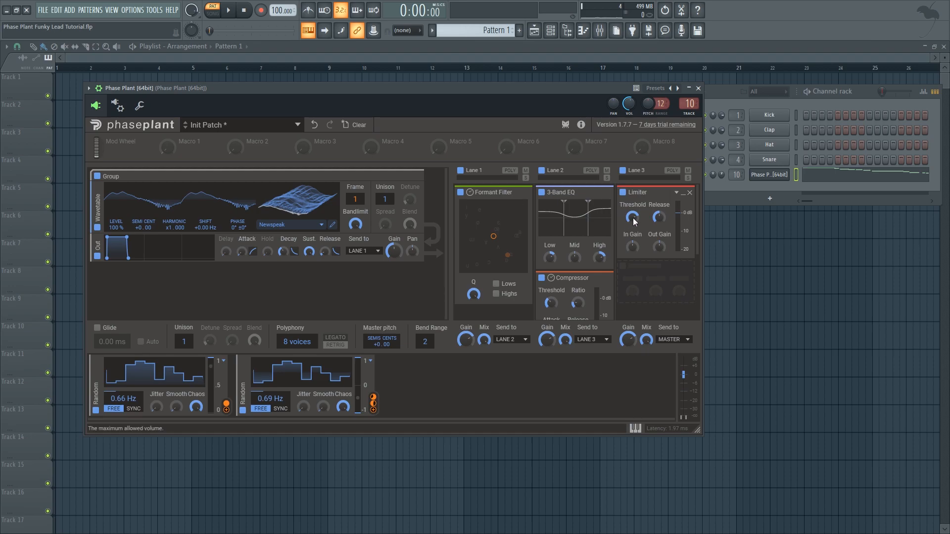
left_click_drag(529, 90, 513, 94)
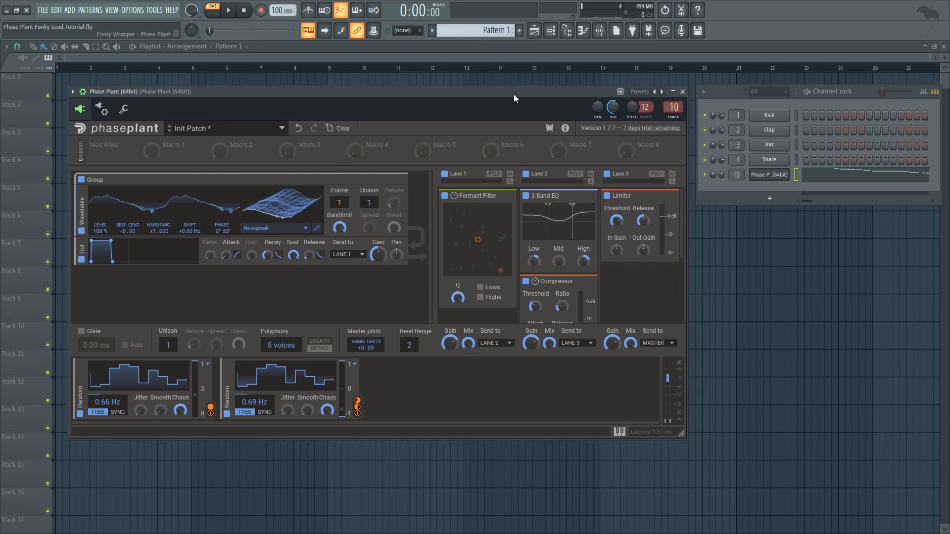
key("space")
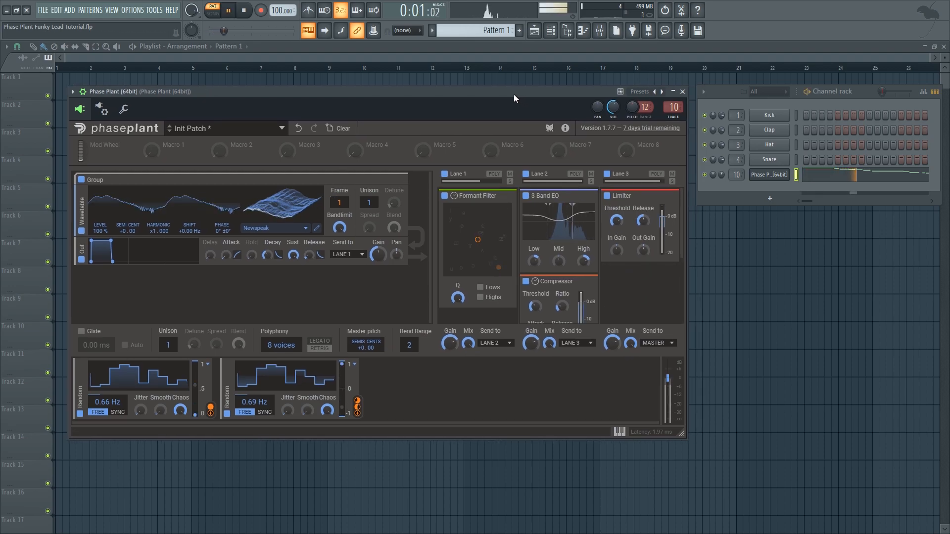
left_click_drag(513, 94, 524, 91)
key("space")
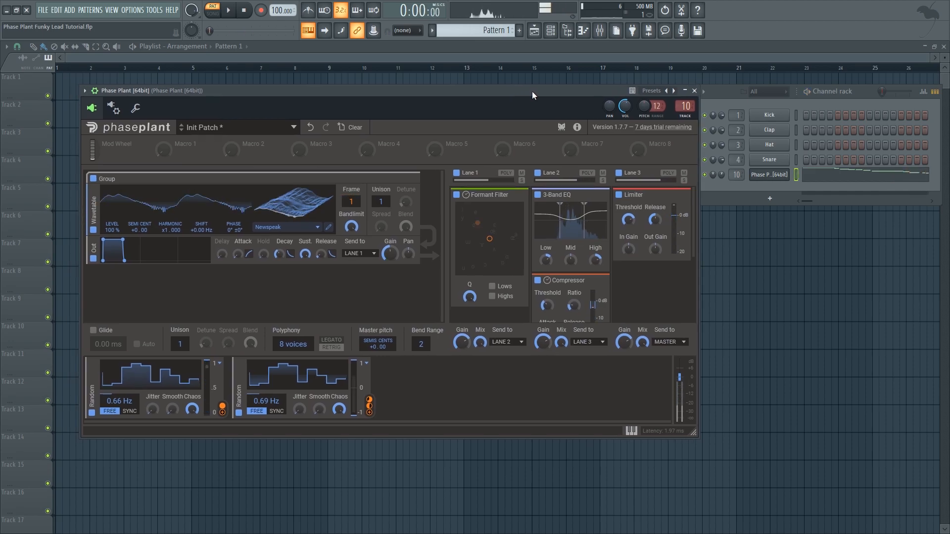
Add a sine LFO at 5.52 Hz, assign it to the Master pitch with an amount of +0.60, and play the pattern
left_click(422, 374)
left_click(439, 386)
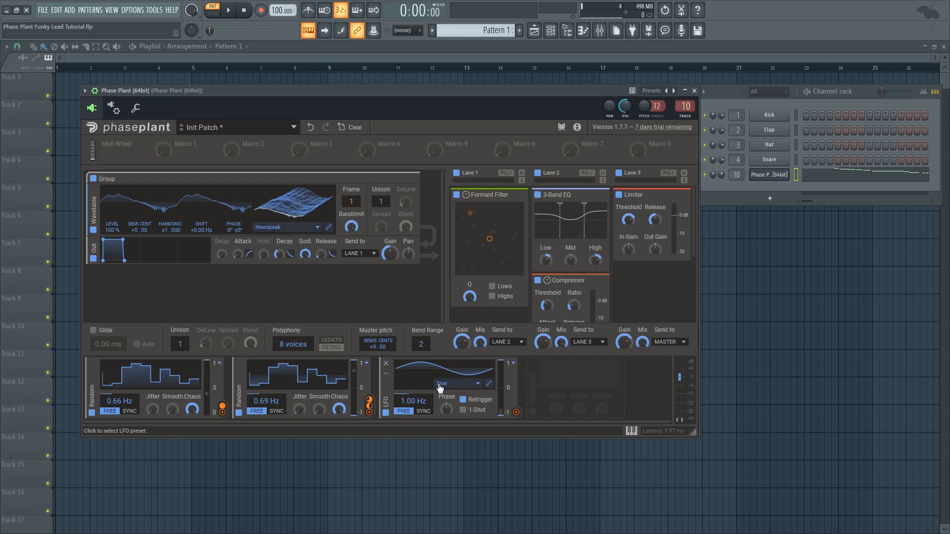
left_click_drag(413, 401, 413, 396)
left_click_drag(516, 413, 378, 354)
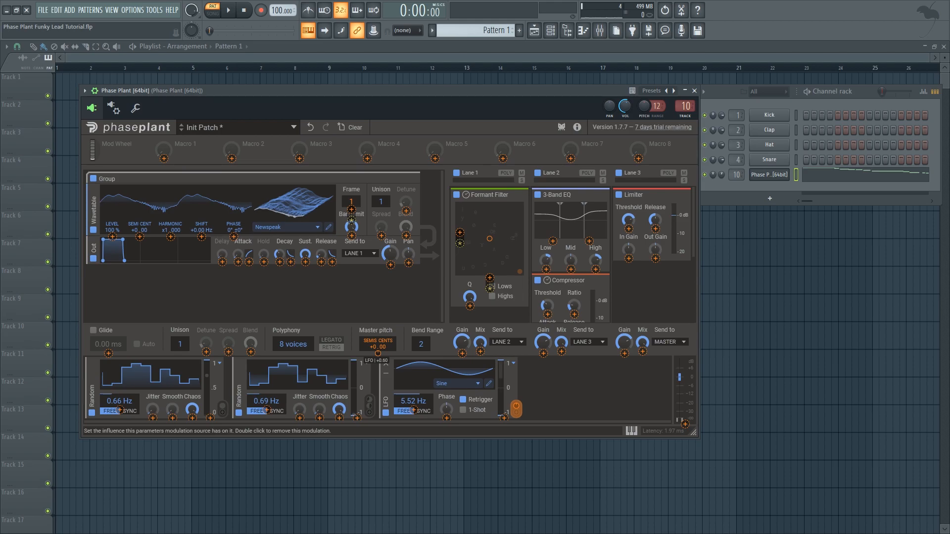
left_click(402, 352)
left_click_drag(423, 92, 436, 91)
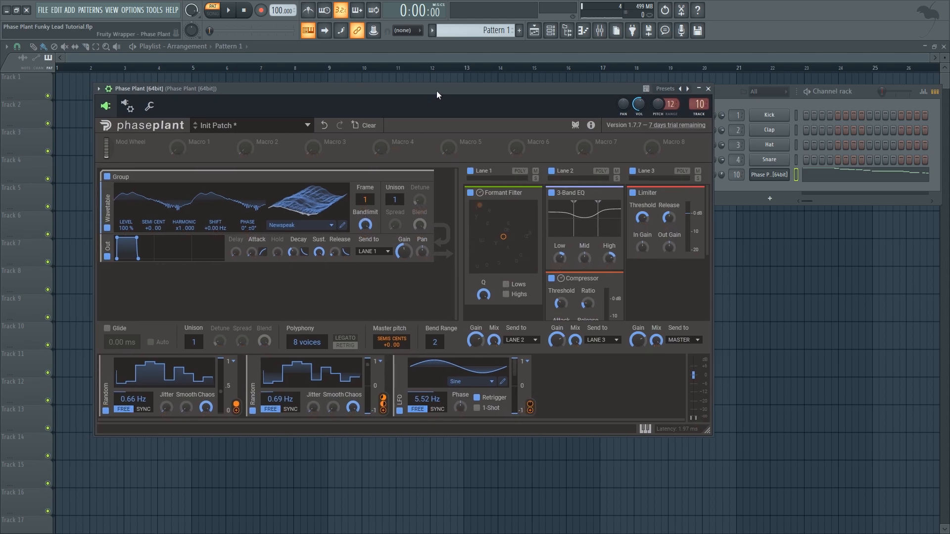
key("space")
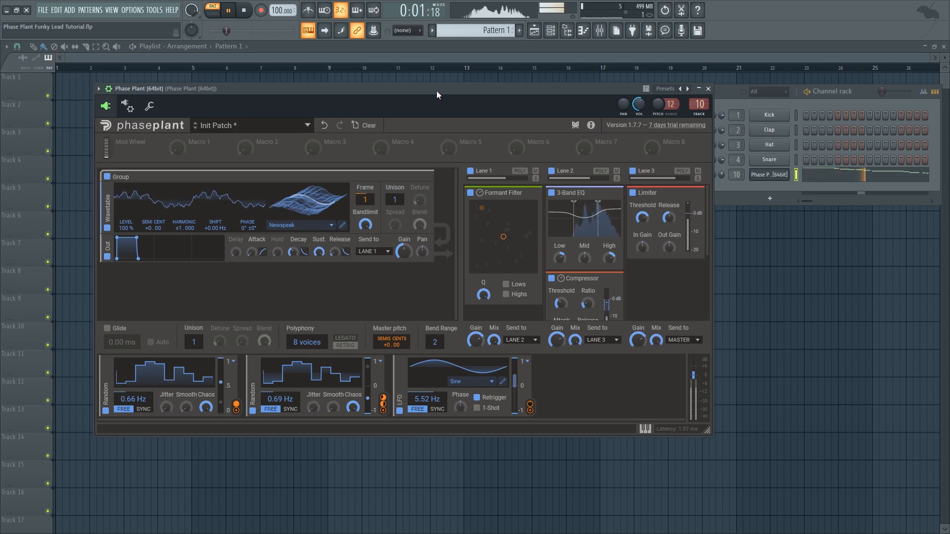
left_click_drag(445, 90, 449, 89)
key("space")
Narrow the LFO's output range to soften the vibrato and play the pattern again
mouse_move(524, 366)
left_mouse_down()
mouse_move(523, 388)
mouse_move(526, 368)
mouse_move(526, 379)
left_mouse_up()
left_click_drag(469, 89, 461, 91)
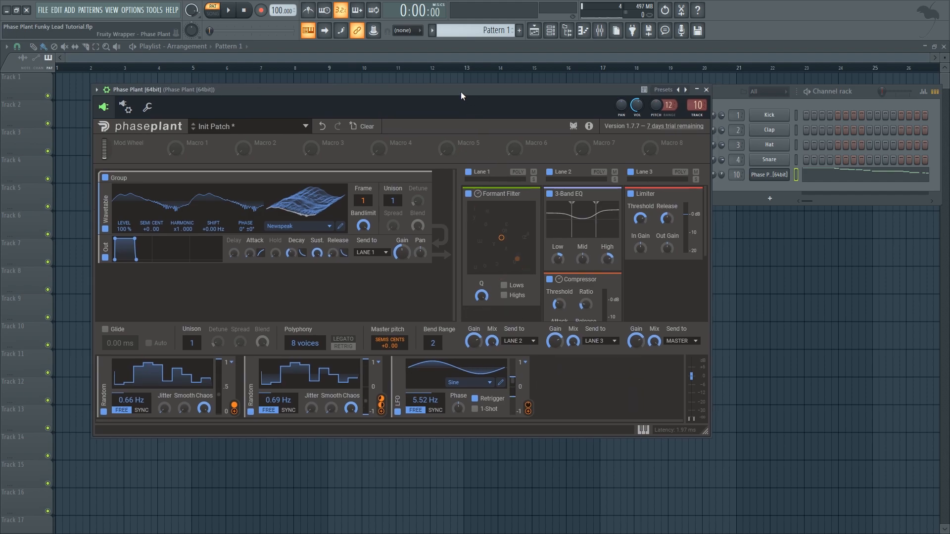
key("space")
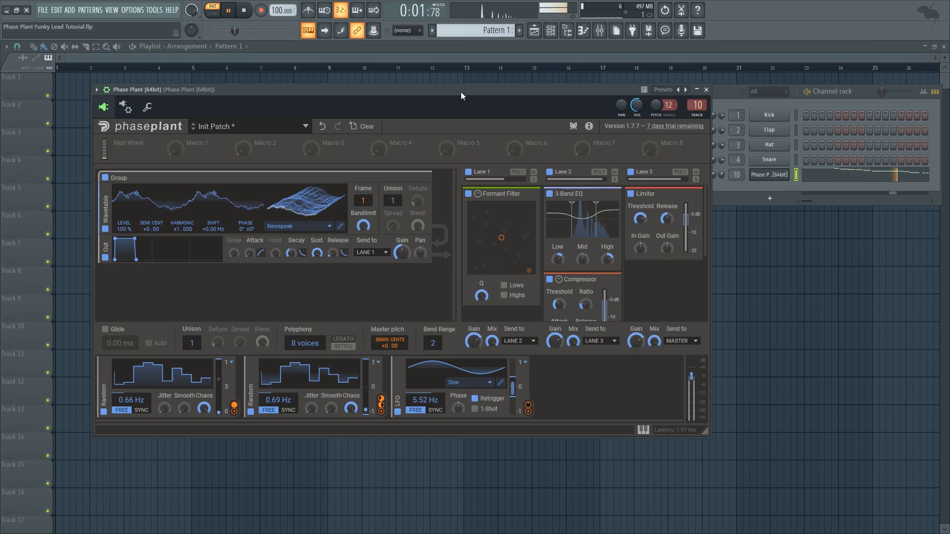
left_click_drag(474, 87, 461, 88)
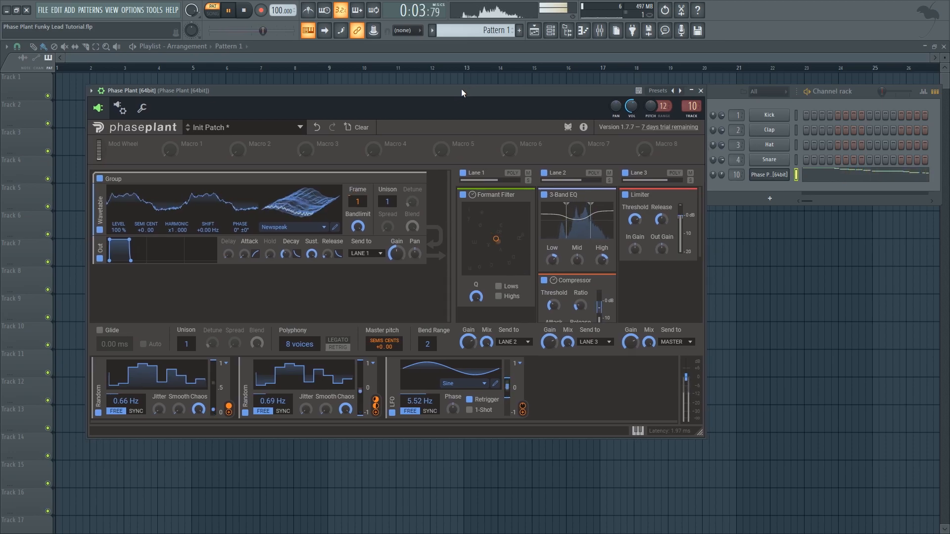
key("space")
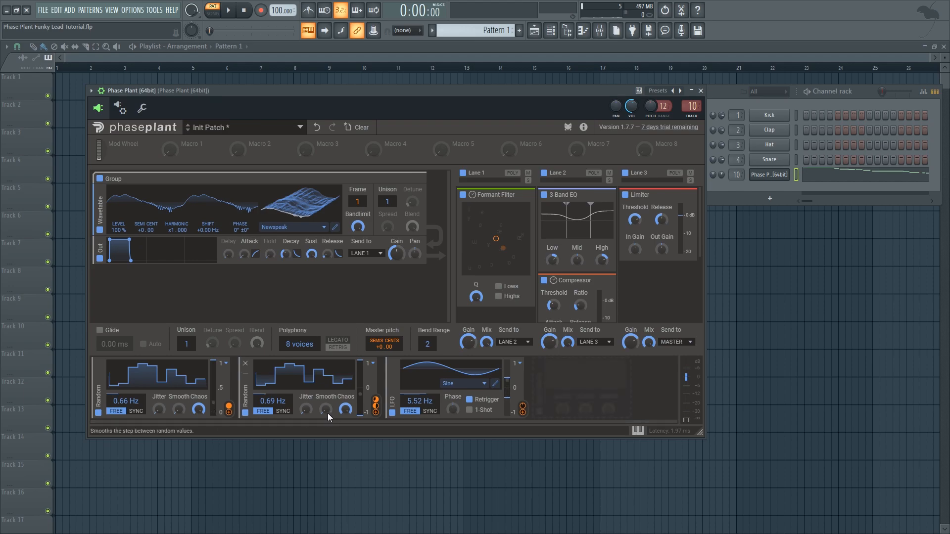
Try out smoothing on the Random modulators and return their Smooth settings to 0%
left_click_drag(325, 409, 325, 397)
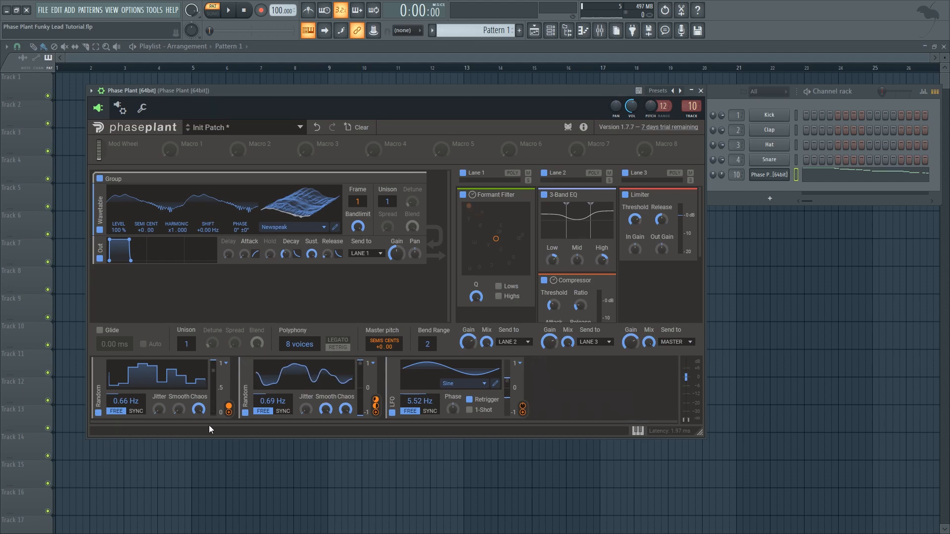
left_click_drag(178, 411, 178, 438)
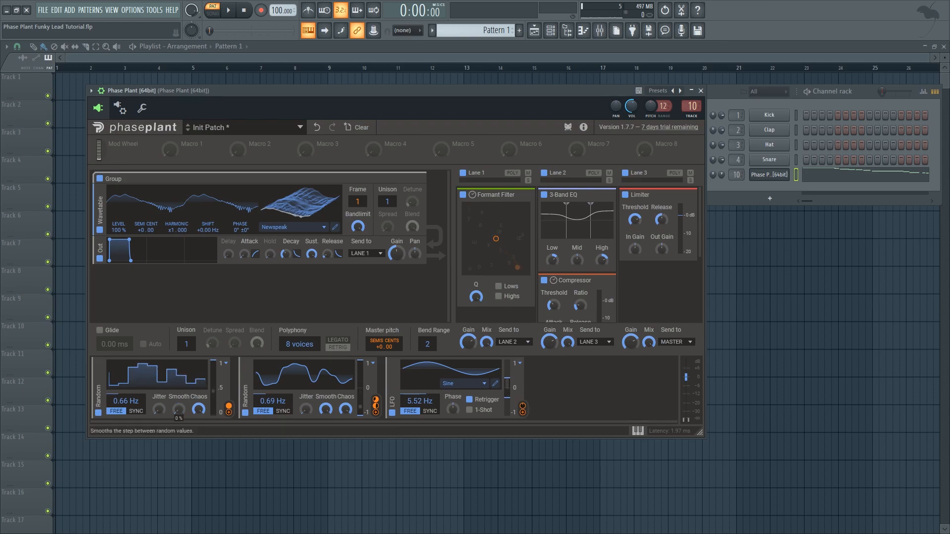
left_click_drag(325, 407, 325, 436)
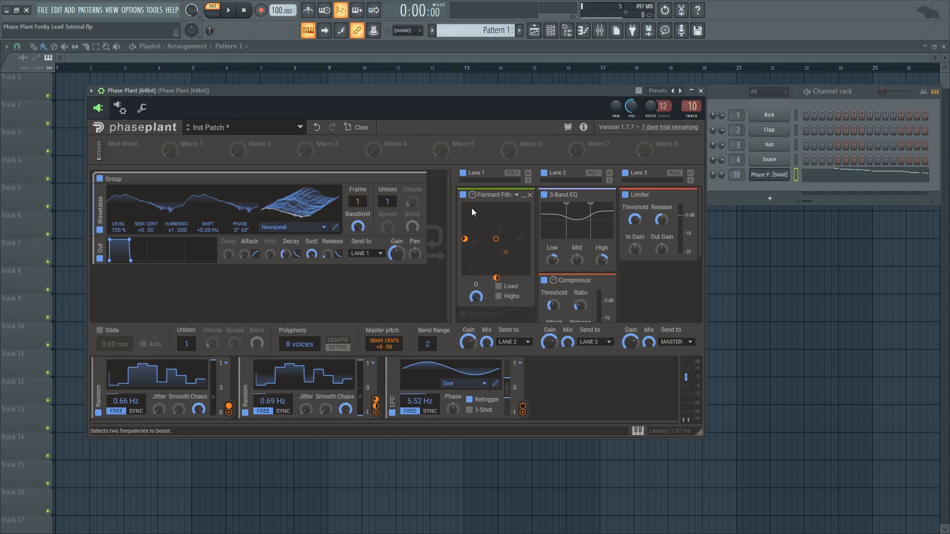
Raise Smooth to 100% on both Random modulators, then play the pattern and a single note to hear the effect
left_click_drag(325, 409, 326, 386)
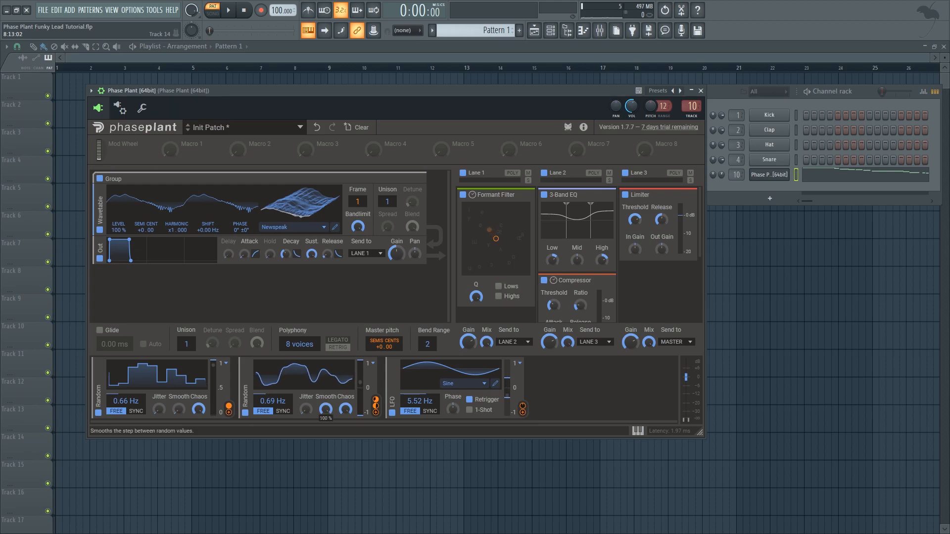
left_click_drag(179, 408, 179, 383)
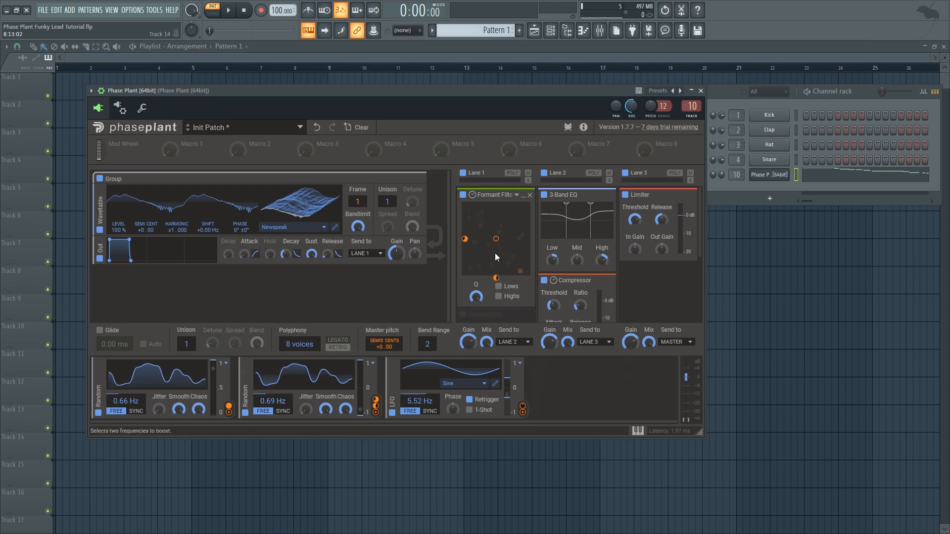
left_click_drag(422, 90, 445, 103)
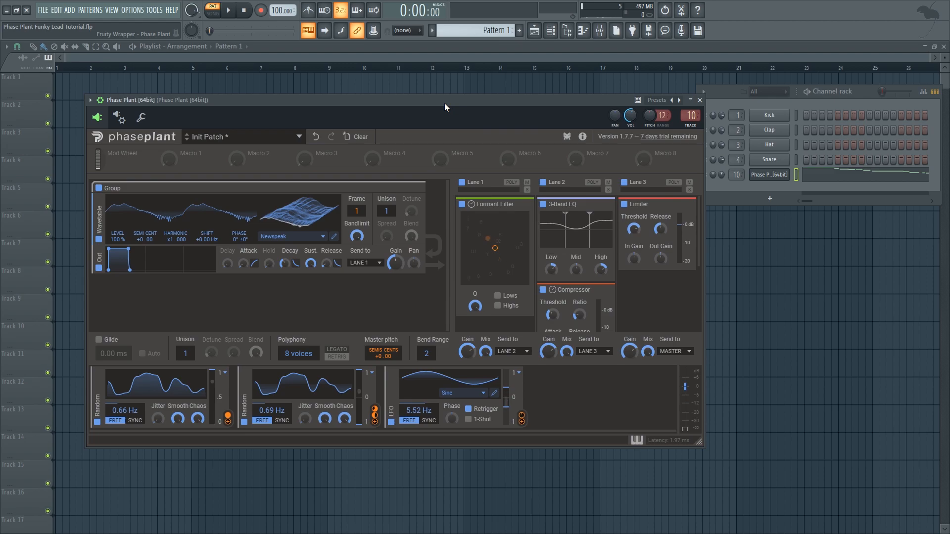
key("space")
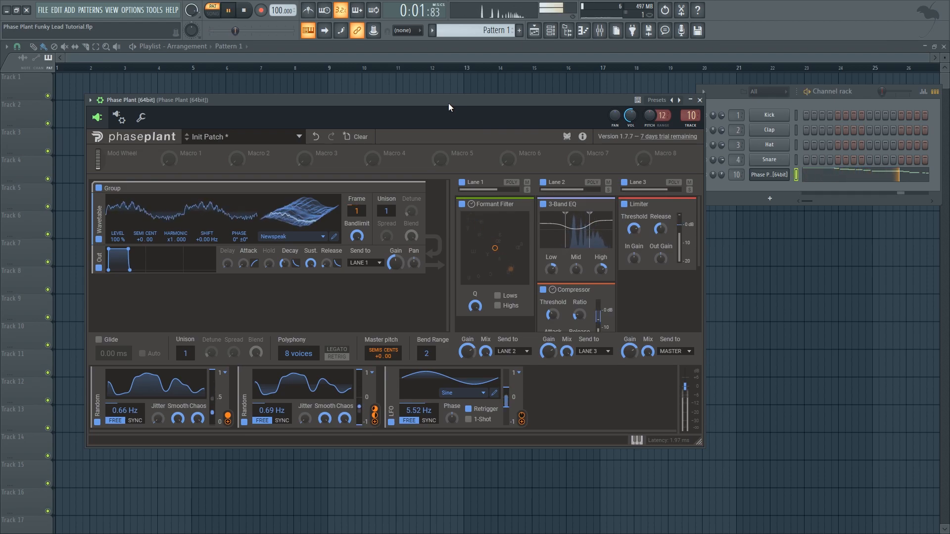
key("space")
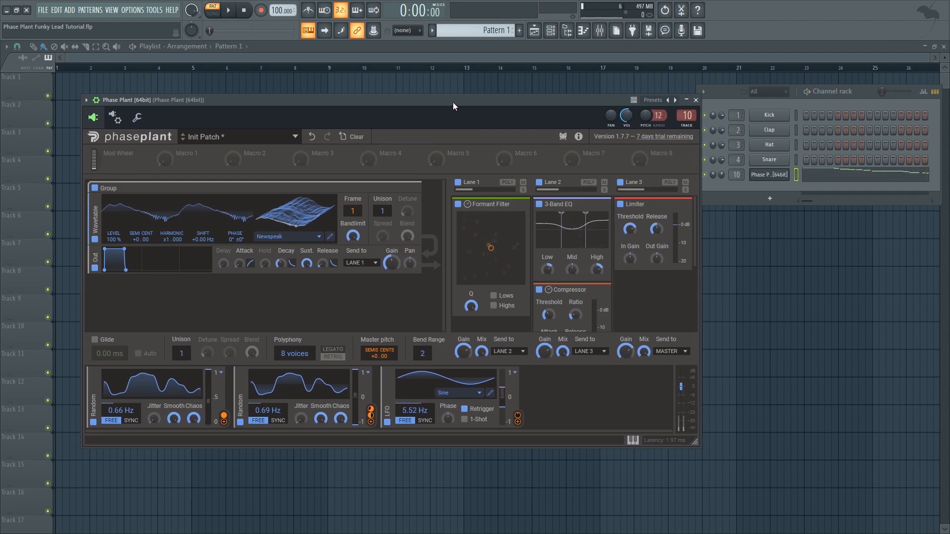
key("q")
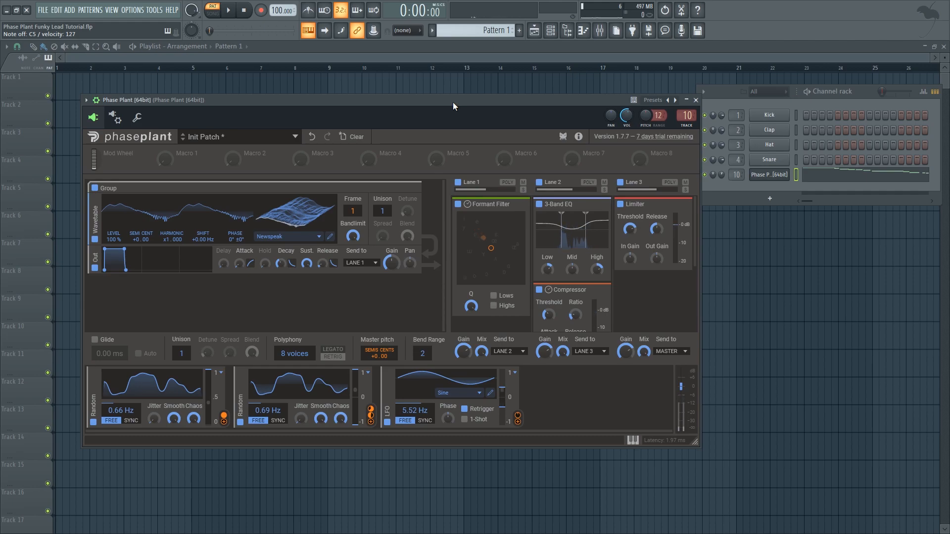
Reset Smooth to zero on both Random modulators and play a note to compare the stepped sound
left_click_drag(319, 418, 317, 441)
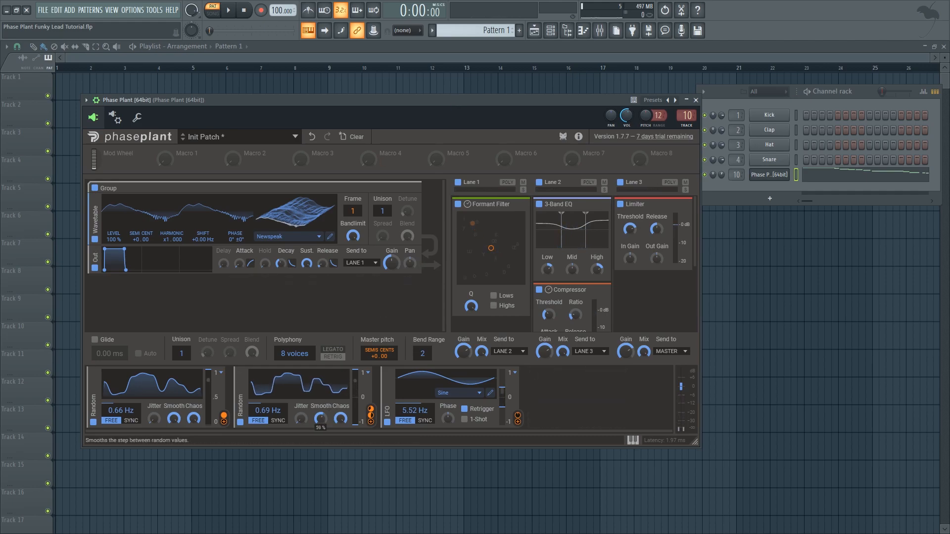
left_click_drag(187, 419, 186, 443)
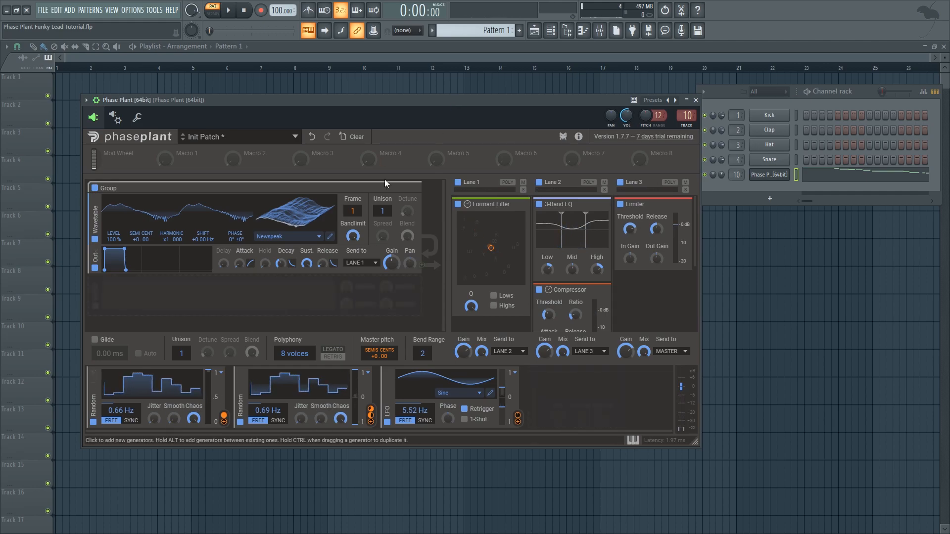
left_click_drag(413, 102, 407, 103)
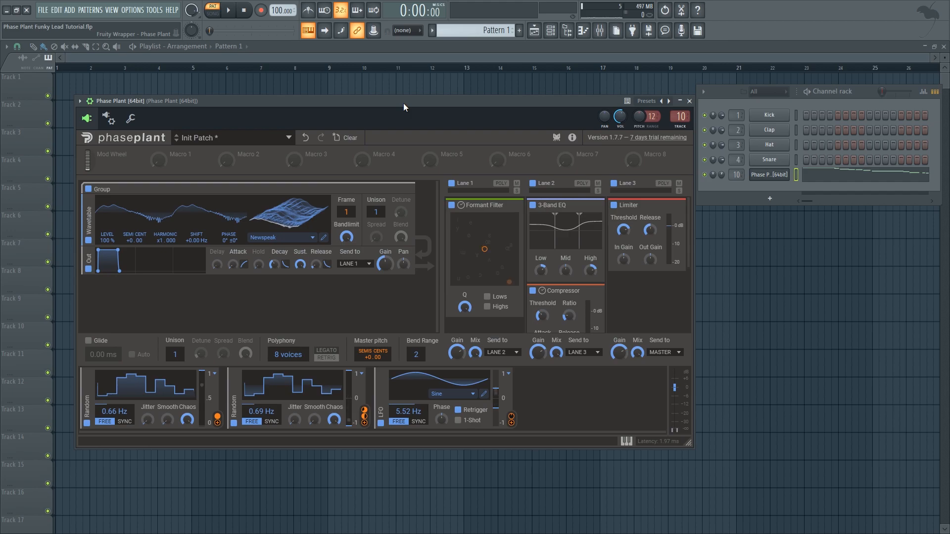
key("z")
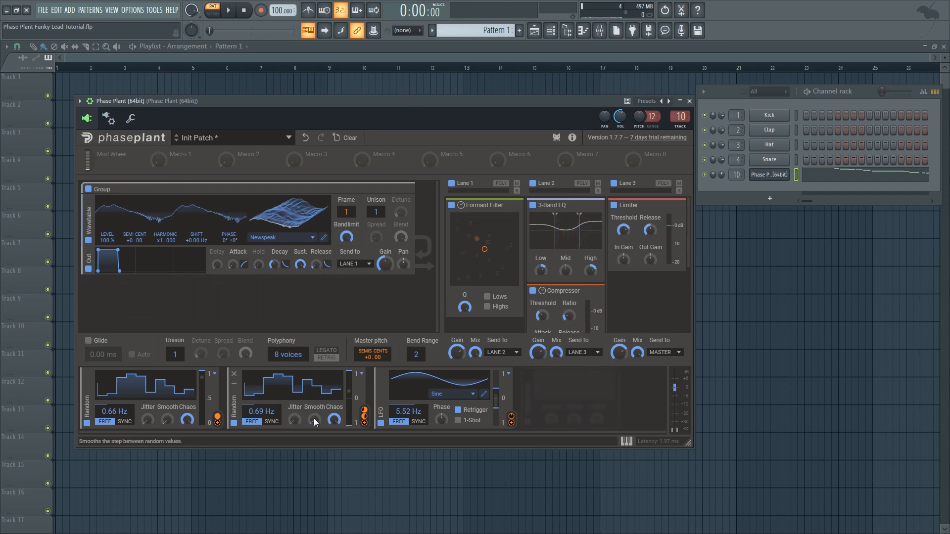
Open the mixer and enable effects processing on the Phase Plant track, with its four loaded effects individually bypassed
left_click(606, 38)
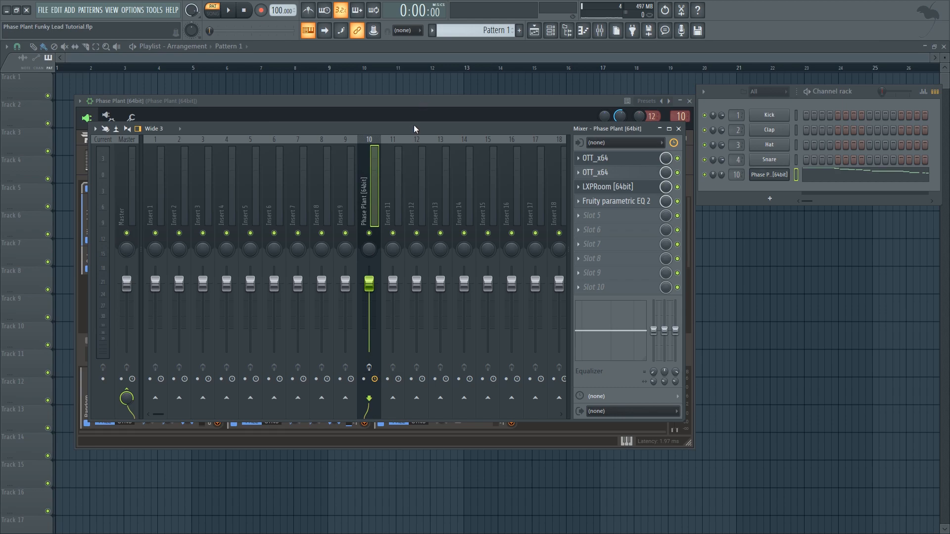
left_click_drag(414, 128, 430, 138)
left_click(386, 383)
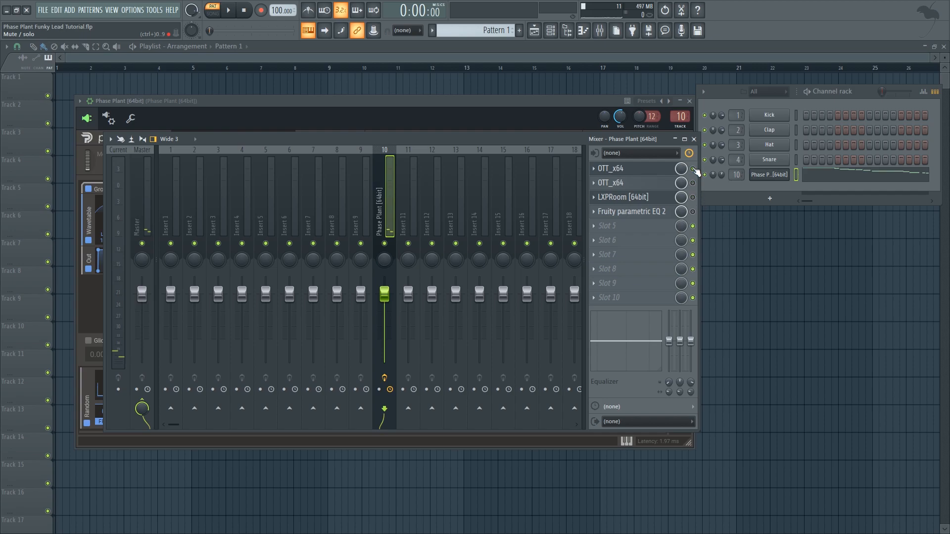
Review the first OTT's settings, close its window and enable both OTT effects on the Phase Plant track
left_click(666, 171)
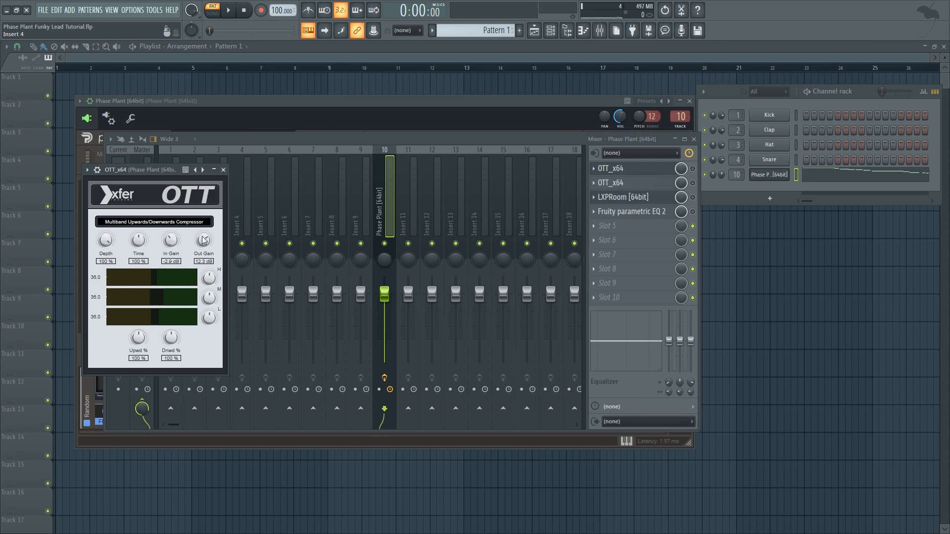
left_click(223, 170)
left_click(349, 169)
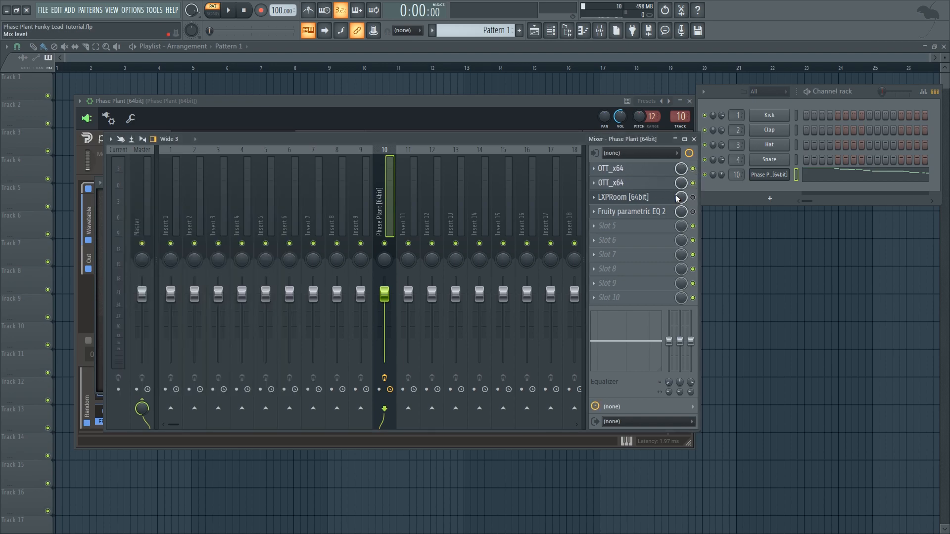
Raise Smooth to maximum on both Random modulators in Phase Plant while playing the pattern through the two OTTs
left_click_drag(551, 106, 568, 169)
key("space")
left_click_drag(332, 485, 332, 440)
left_click_drag(185, 485, 184, 440)
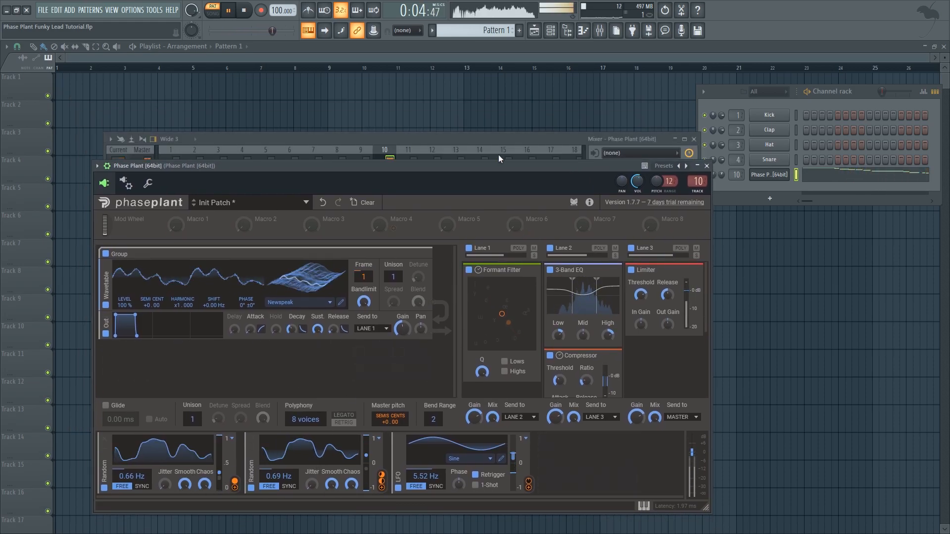
left_click(483, 140)
key("space")
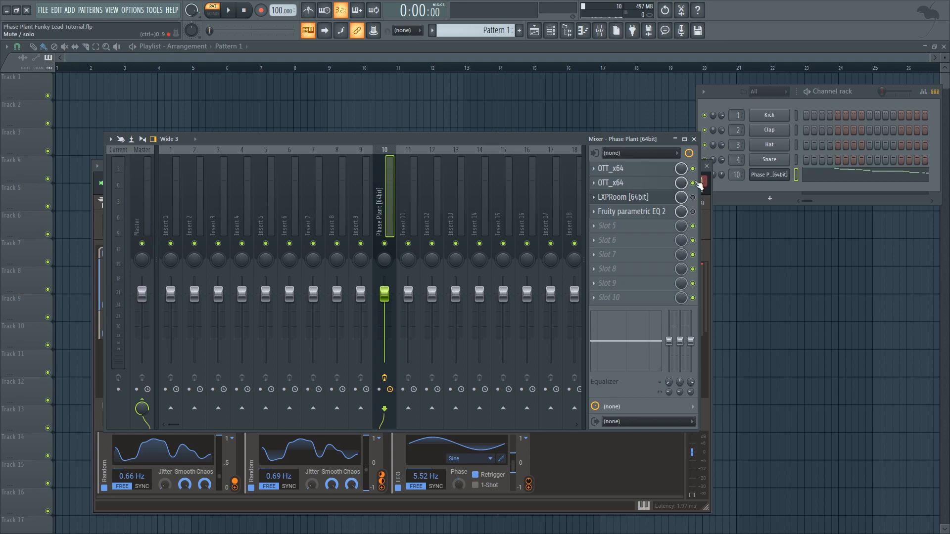
Enable the LXPRoom reverb with its Hard Tile preset and play the pattern to hear it
left_click_drag(560, 139, 583, 126)
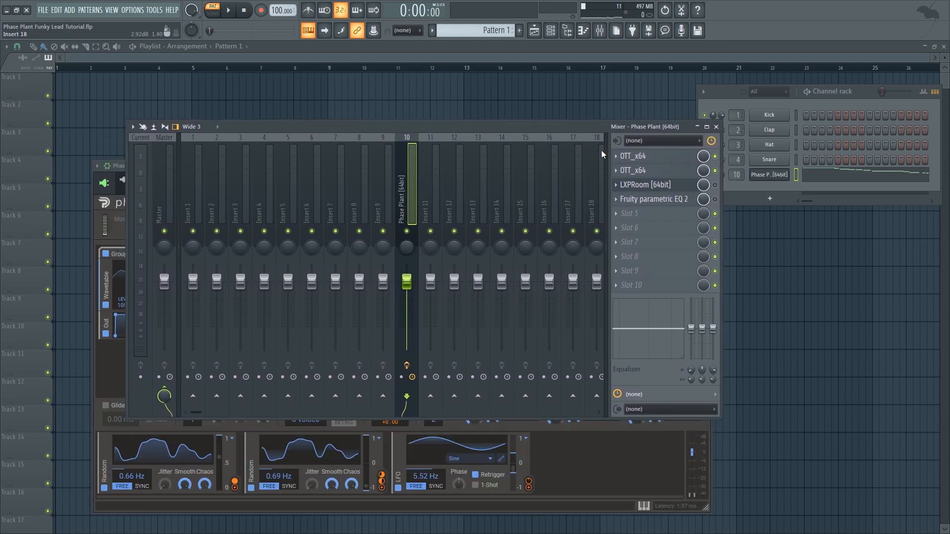
left_click(715, 185)
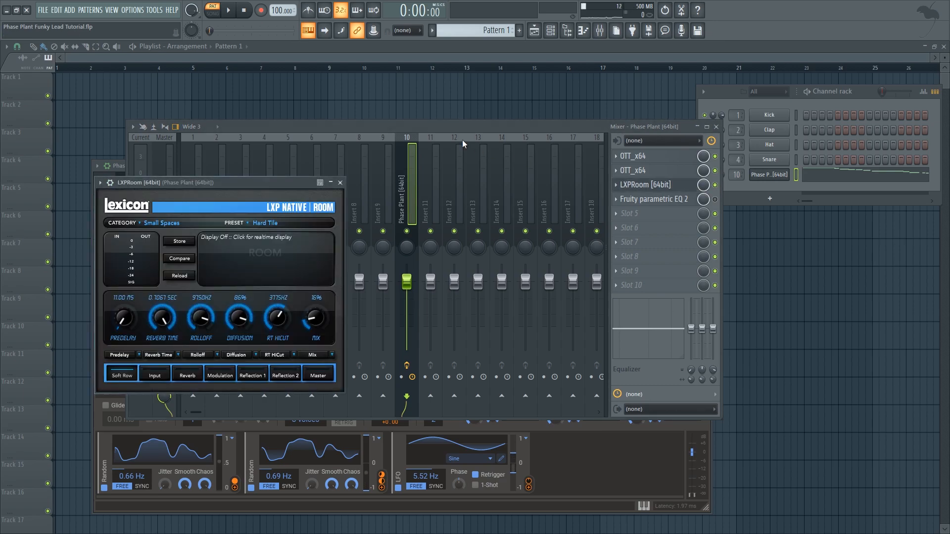
key("space")
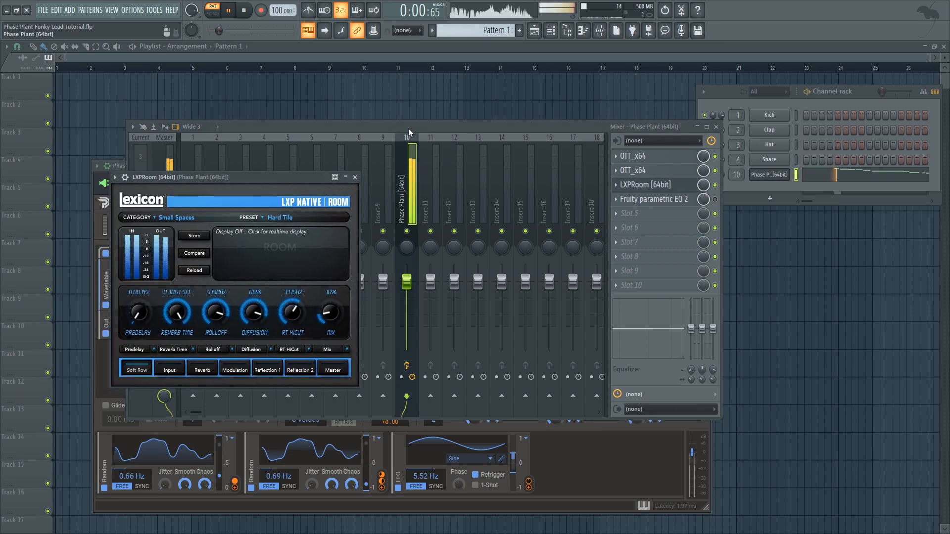
left_click(409, 128)
key("space")
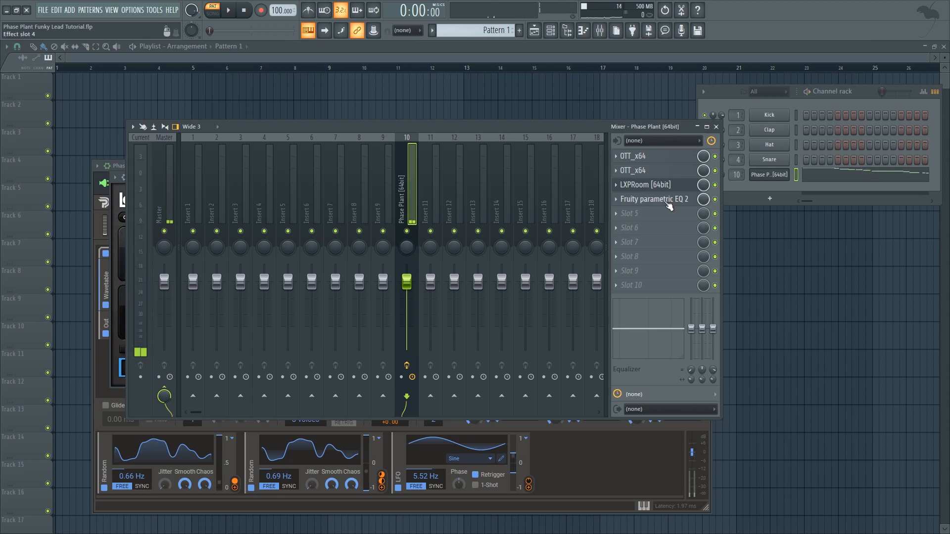
Set band 1 of Fruity parametric EQ 2 to a 32 Hz high-pass and close the effect windows
left_click(669, 199)
mouse_move(36, 189)
left_mouse_down()
mouse_move(28, 193)
mouse_move(50, 192)
left_mouse_up()
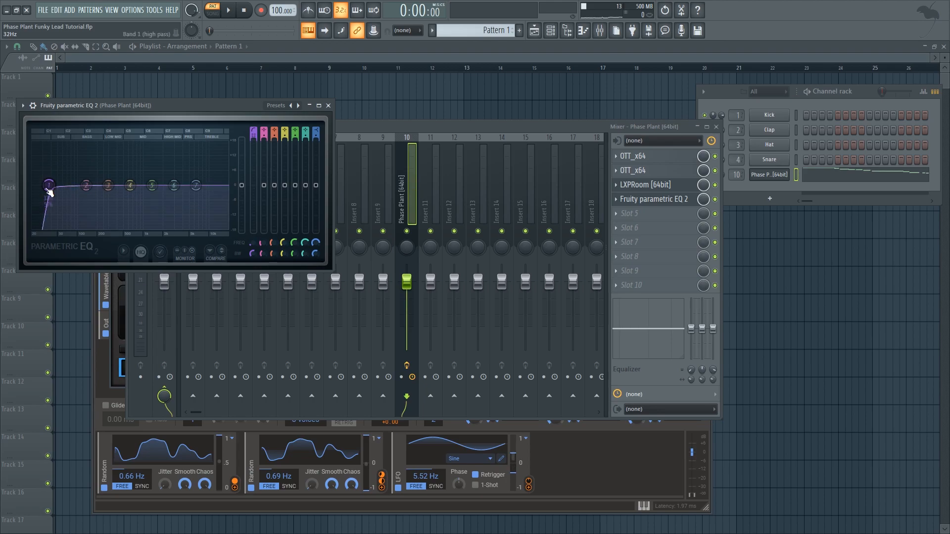
left_click(654, 201)
left_click(658, 187)
Play the pattern with the Phase Plant track's effects bypassed to hear the dry lead
left_click_drag(513, 129, 472, 122)
key("space")
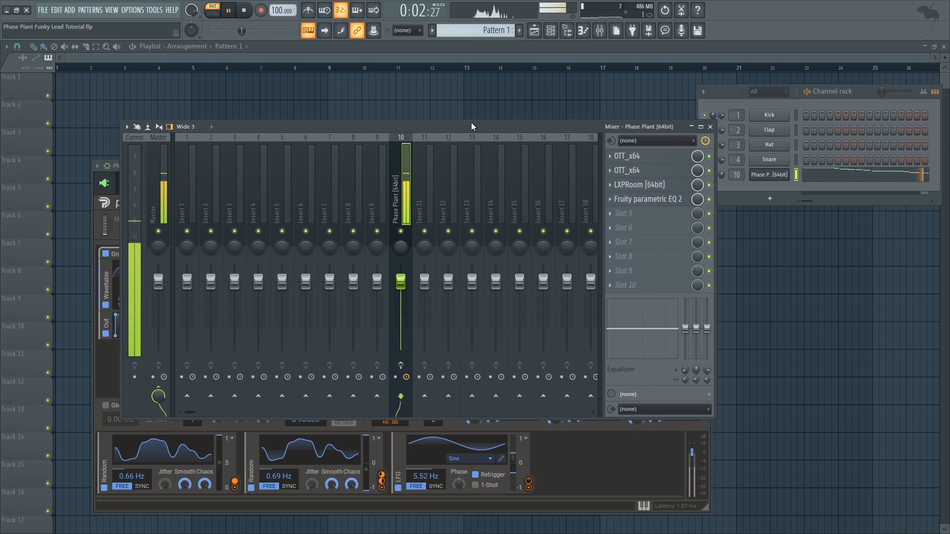
key("space")
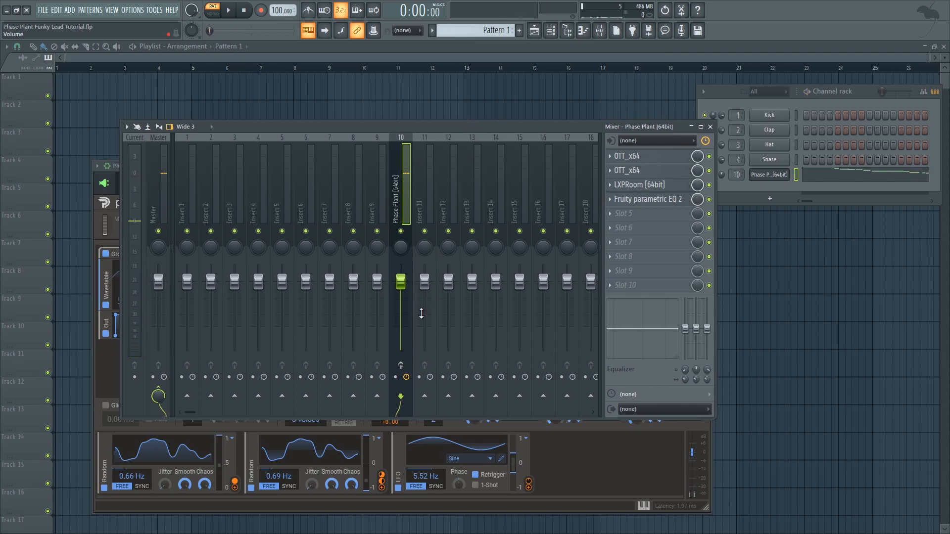
Re-enable the effects on the Phase Plant mixer track and play the pattern to compare the processed lead
left_click(401, 366)
left_click_drag(493, 125, 494, 126)
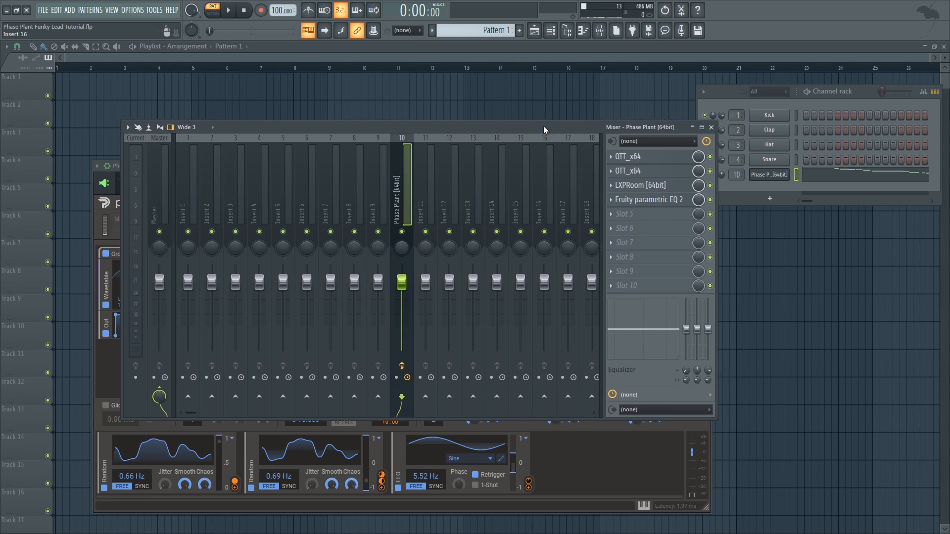
key("space")
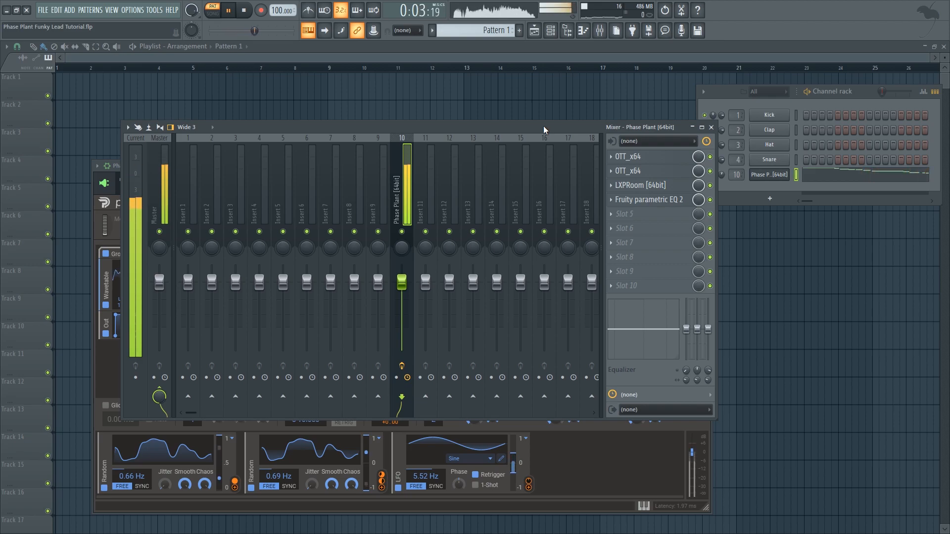
left_click_drag(543, 129, 536, 131)
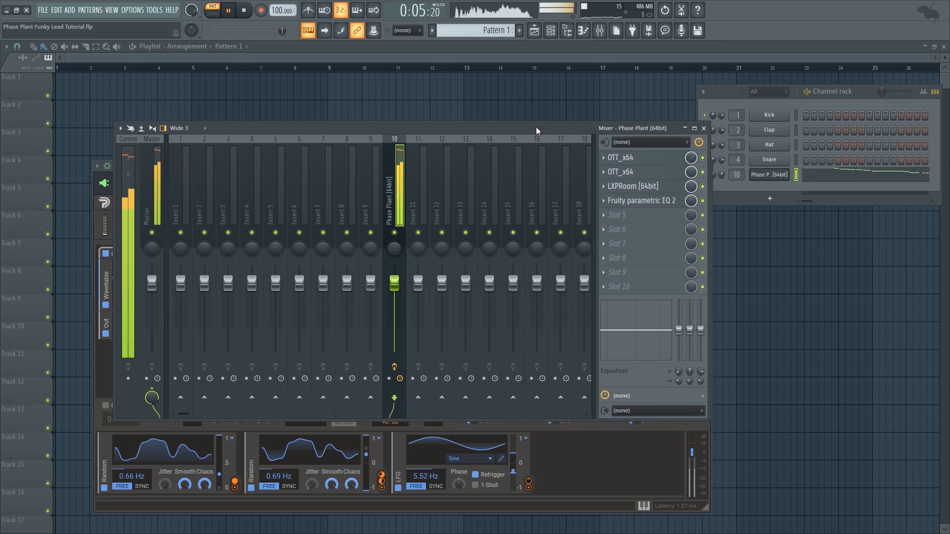
key("space")
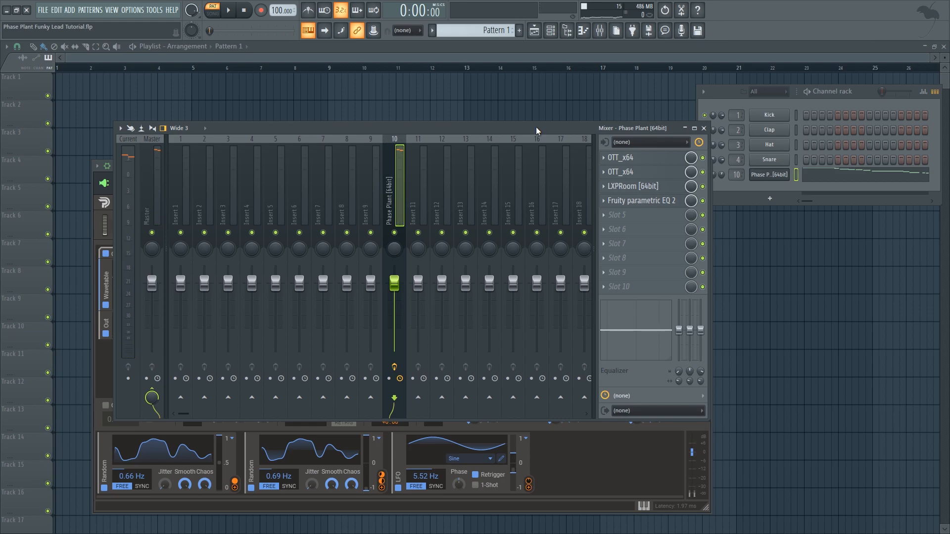